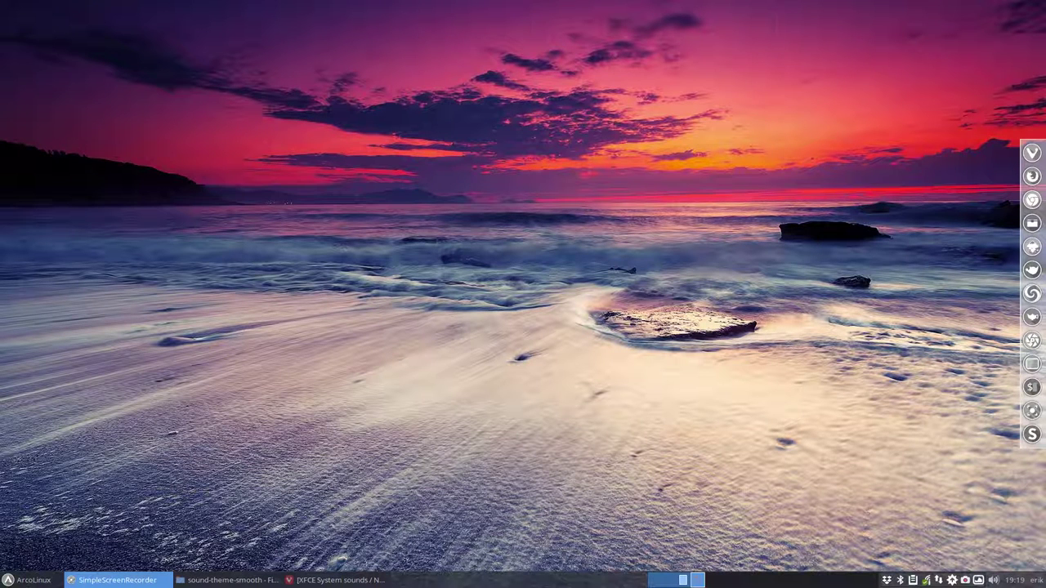
Step: Open a new Termite window with the ArcoLinux system summary and move it to the screen centre
{"action": "left_click", "coordinate": [555, 285]}
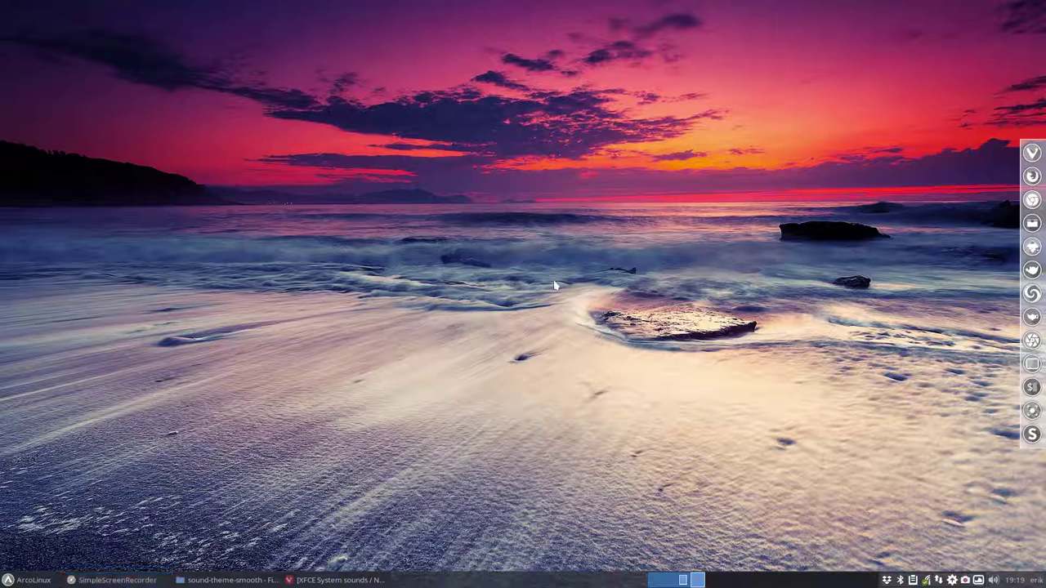
{"action": "key", "text": "ctrl+alt+t"}
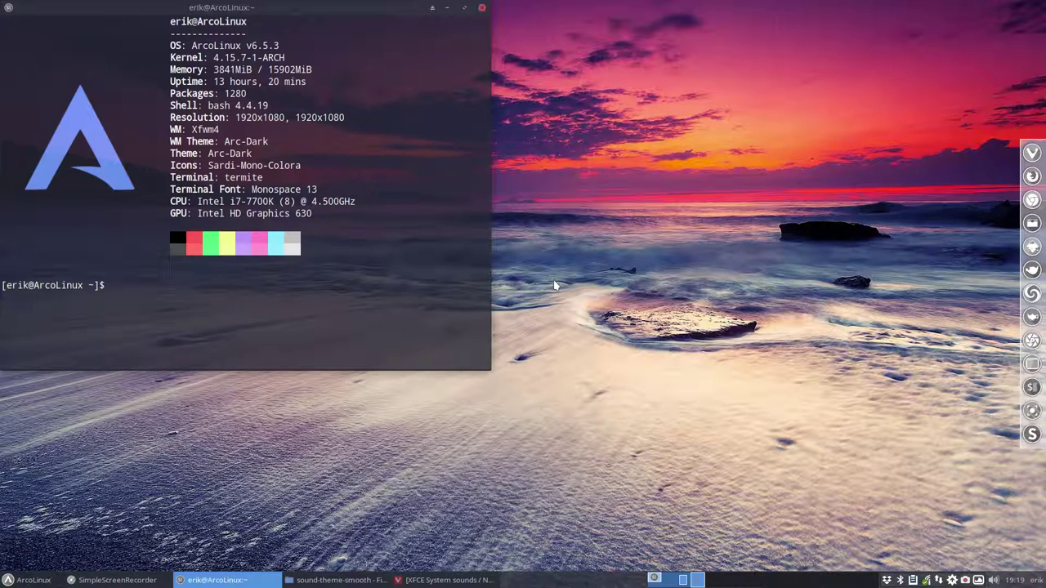
{"action": "left_click_drag", "start_coordinate": [232, 7], "coordinate": [487, 96]}
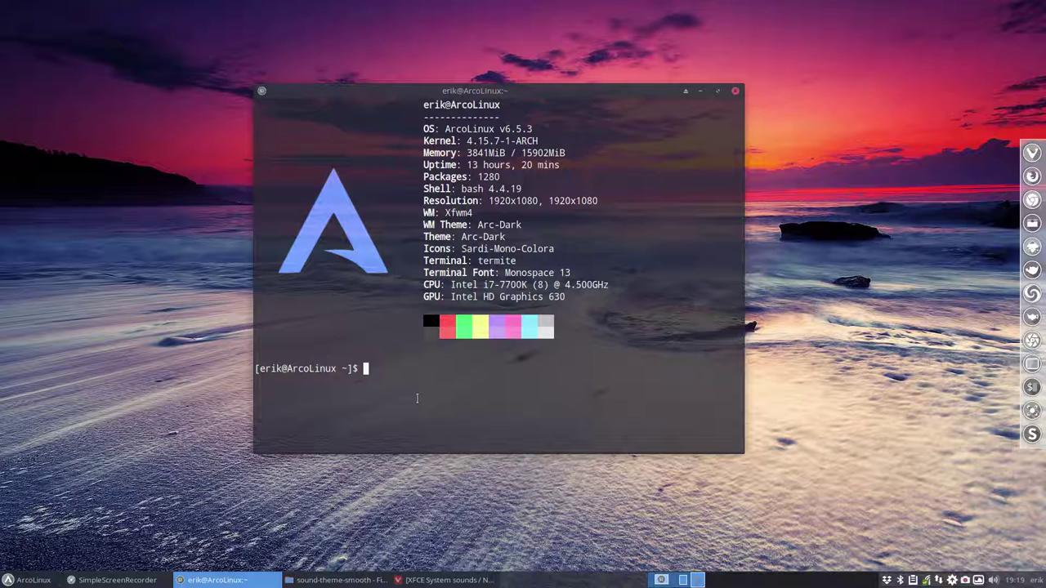
Step: Search the AUR with packer for sound-theme-smooth and pick result 0 to install
{"action": "type", "text": "packer sound-theme-smooth"}
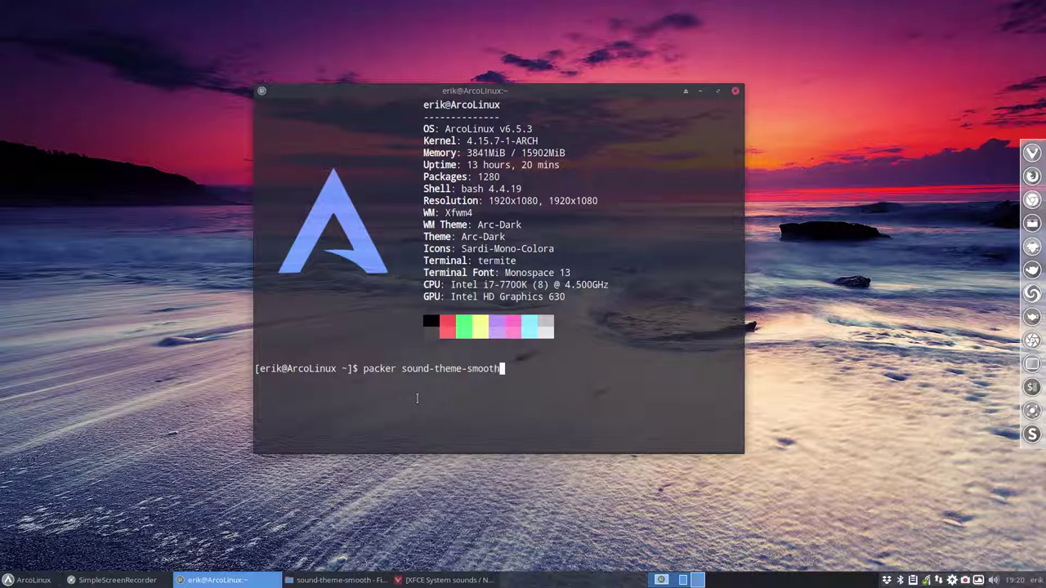
{"action": "key", "text": "Return"}
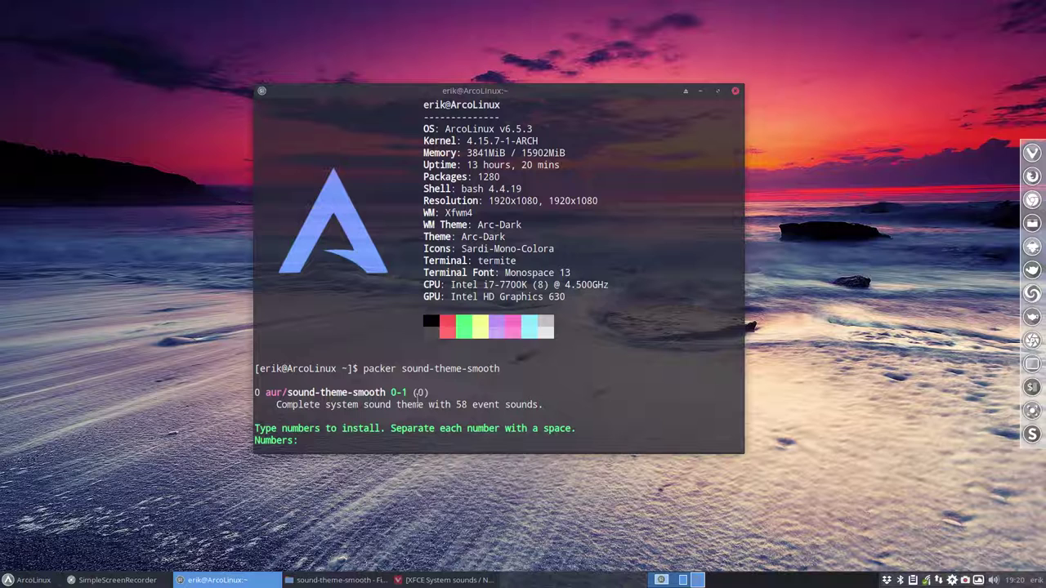
{"action": "type", "text": "0"}
{"action": "key", "text": "Return"}
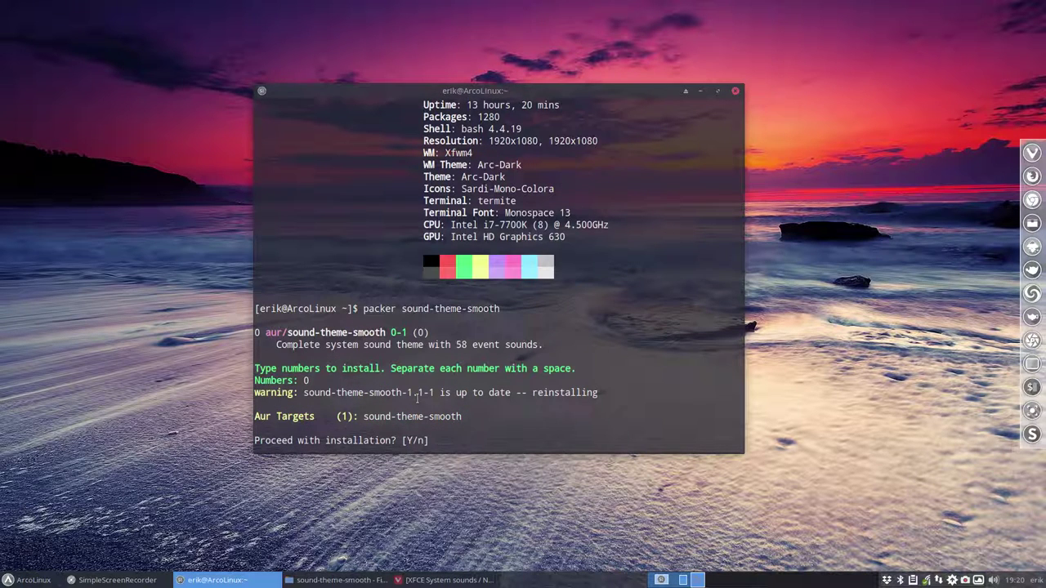
Step: Confirm the installation with y and open the PKGBUILD in nano for review
{"action": "type", "text": "y"}
{"action": "key", "text": "Return"}
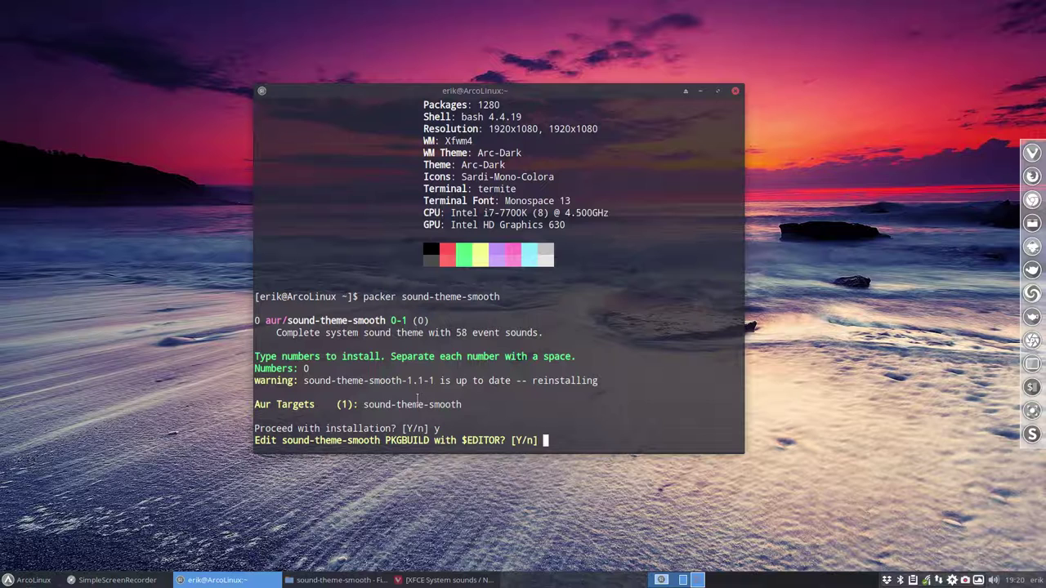
{"action": "type", "text": "y"}
{"action": "key", "text": "Return"}
{"action": "key", "text": "Down"}
{"action": "key", "text": "Down"}
{"action": "key", "text": "Down"}
{"action": "key", "text": "Down"}
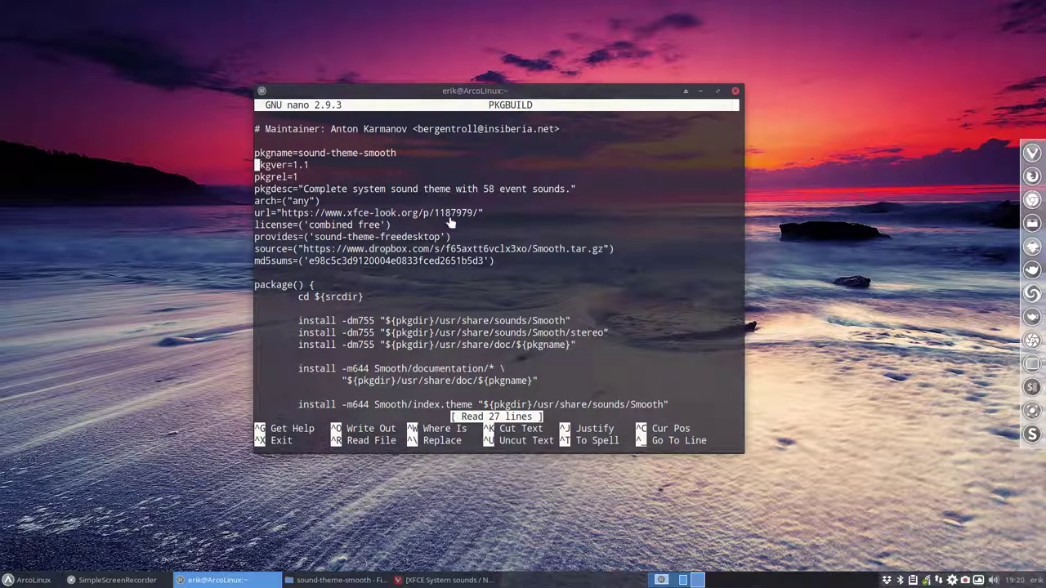
Step: Exit the PKGBUILD, enter the sudo password and confirm reinstalling sound-theme-smooth 1.1-1
{"action": "left_click_drag", "start_coordinate": [484, 213], "coordinate": [213, 213]}
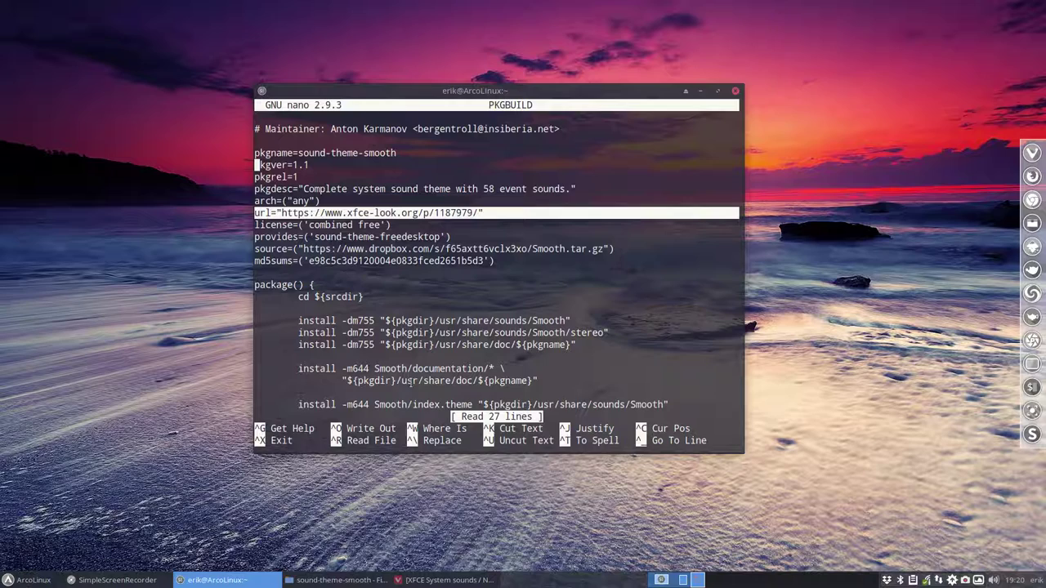
{"action": "key", "text": "ctrl+x"}
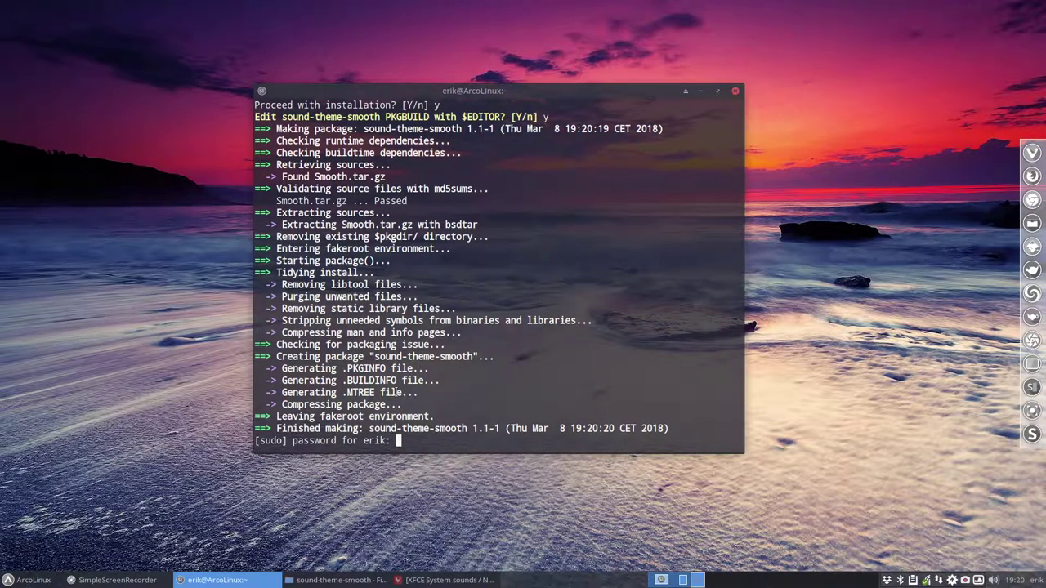
{"action": "key", "text": "Return"}
{"action": "type", "text": "y"}
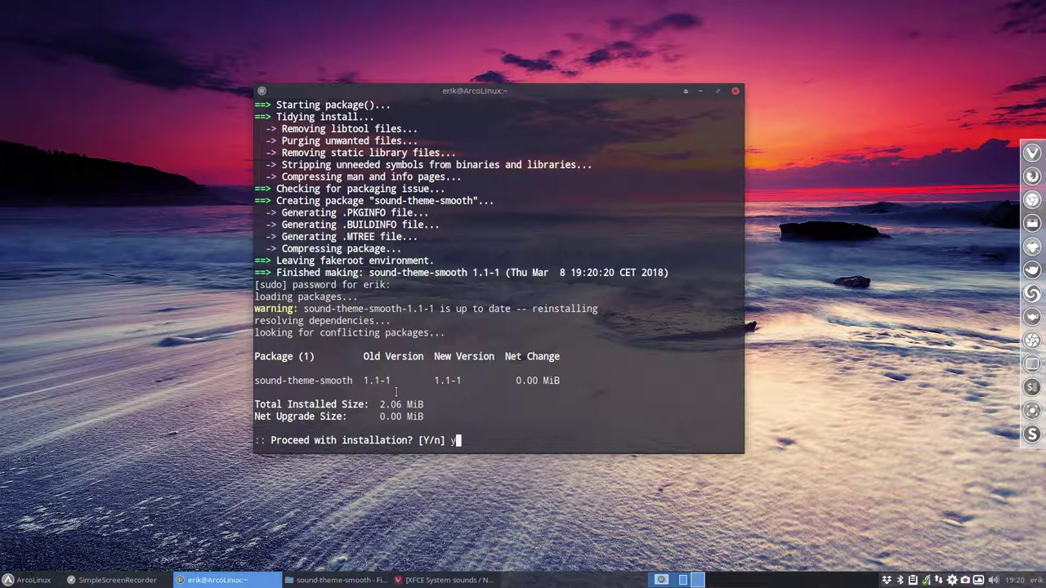
{"action": "key", "text": "Return"}
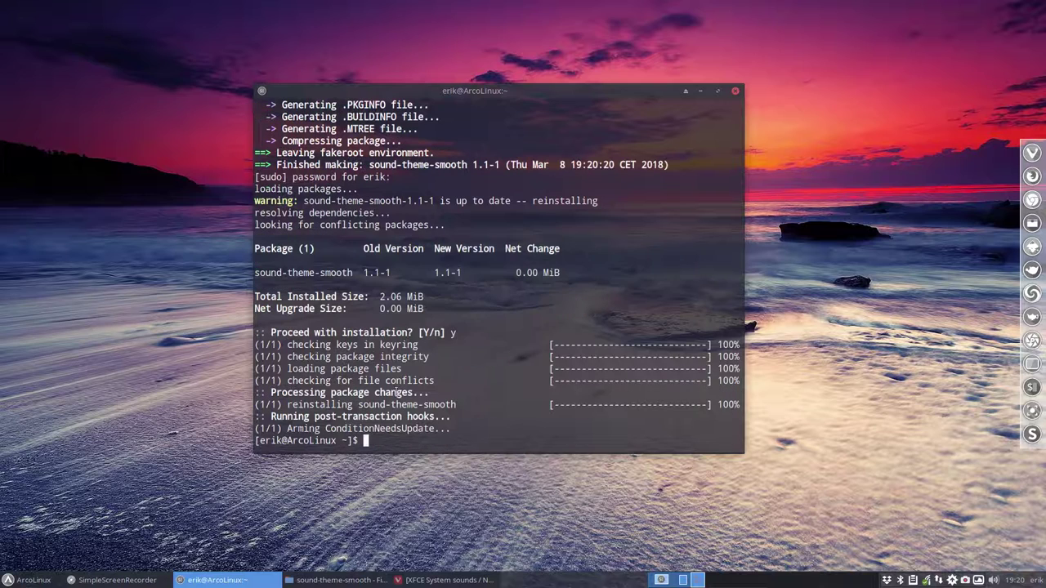
Step: Close the terminal, then open sound-theme-smooth in Pamac by searching 'smooth'
{"action": "left_click", "coordinate": [735, 91]}
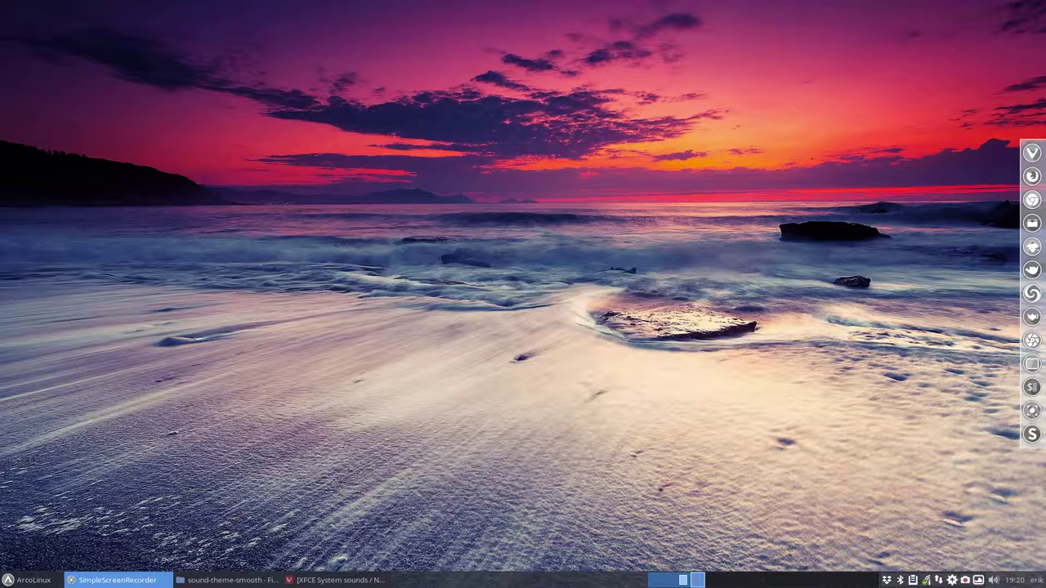
{"action": "left_click", "coordinate": [953, 581]}
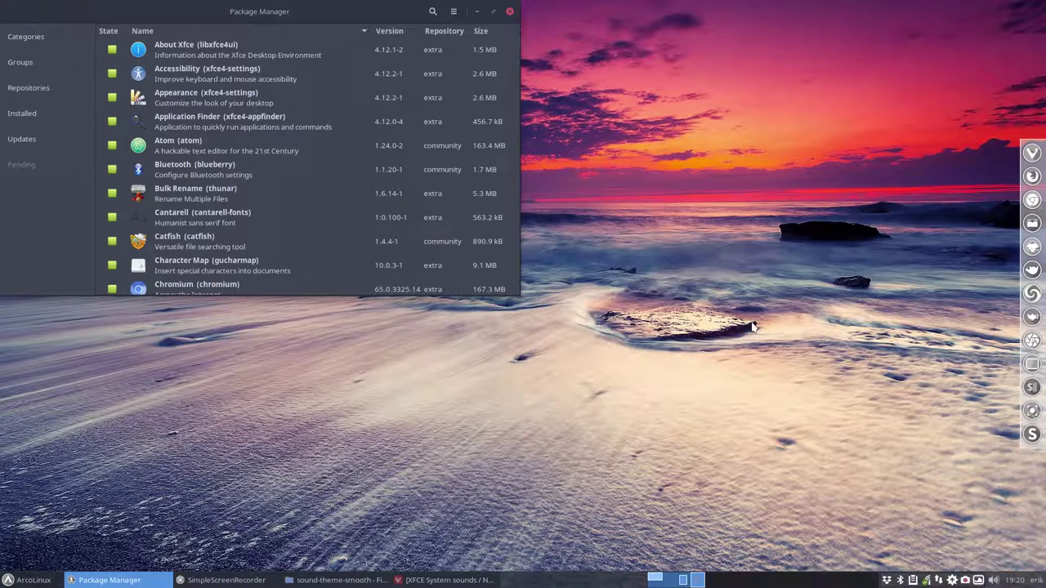
{"action": "left_click", "coordinate": [433, 11]}
{"action": "left_click_drag", "start_coordinate": [366, 17], "coordinate": [707, 94]}
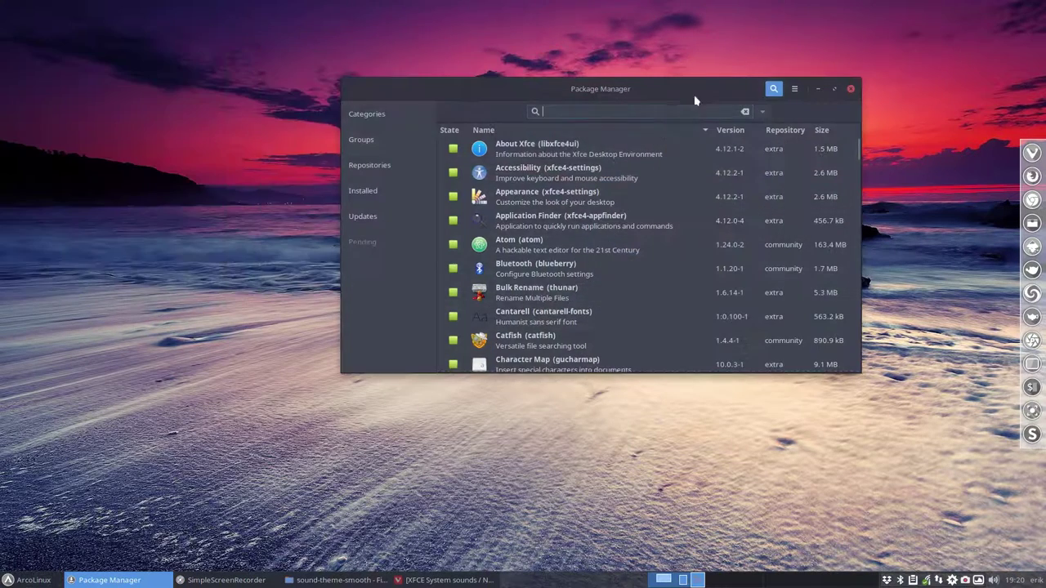
{"action": "type", "text": "smooth"}
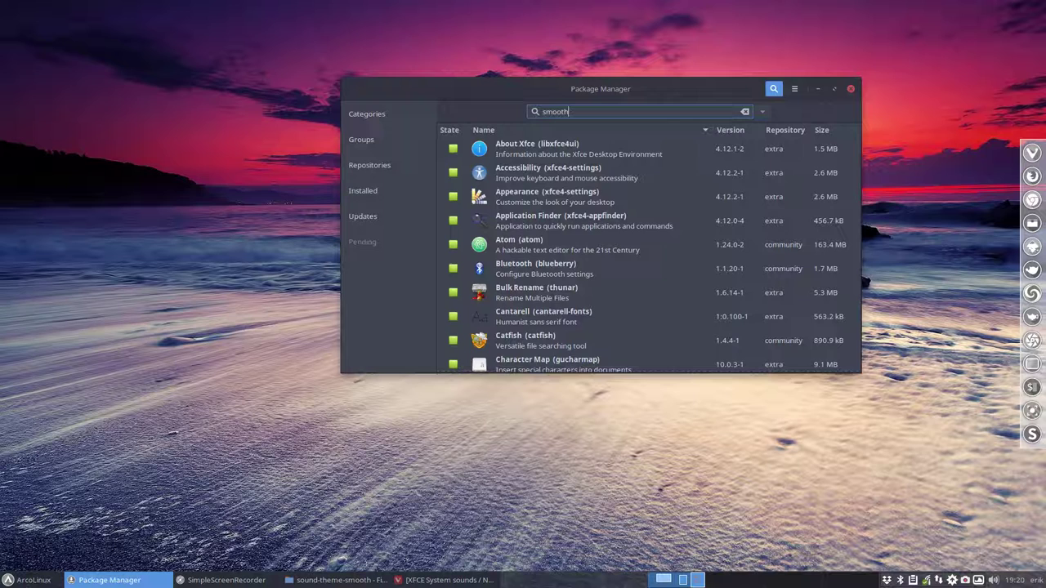
{"action": "left_click", "coordinate": [432, 160]}
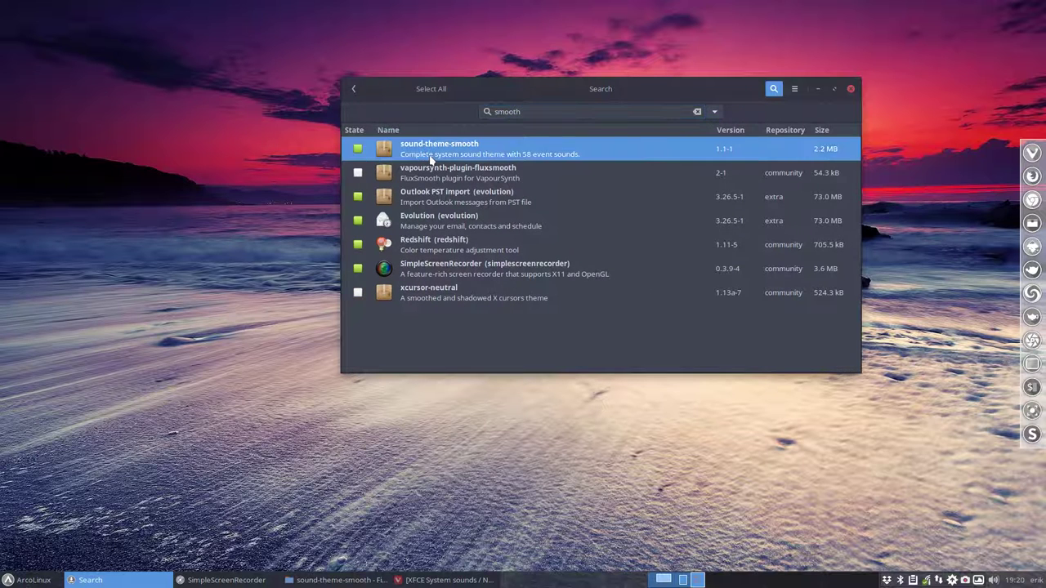
Step: Show the package's file list, highlighting the how-to-install text and /usr/share/sounds/Smooth paths
{"action": "left_click", "coordinate": [368, 170]}
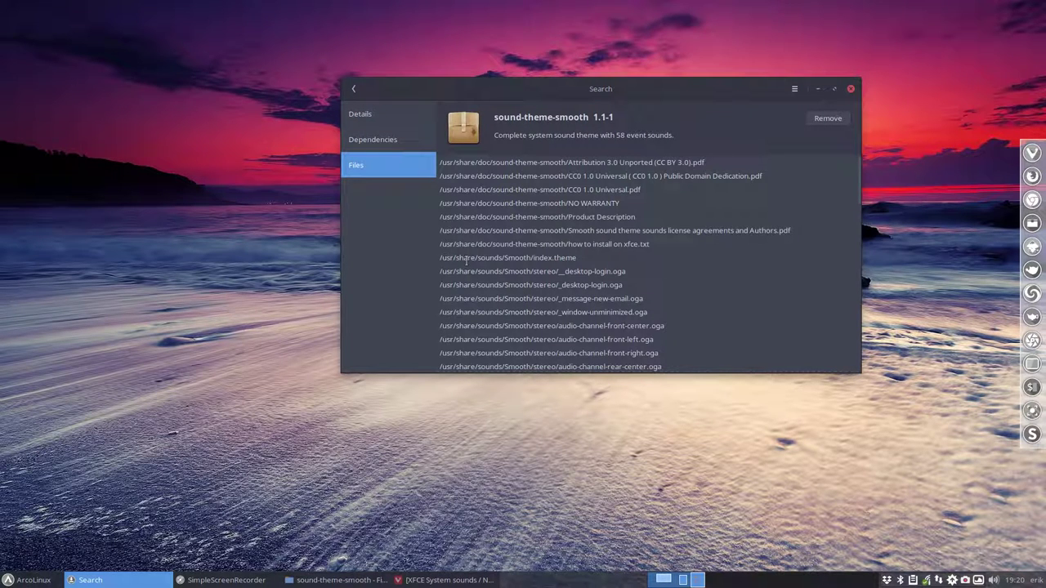
{"action": "left_click_drag", "start_coordinate": [652, 245], "coordinate": [438, 162]}
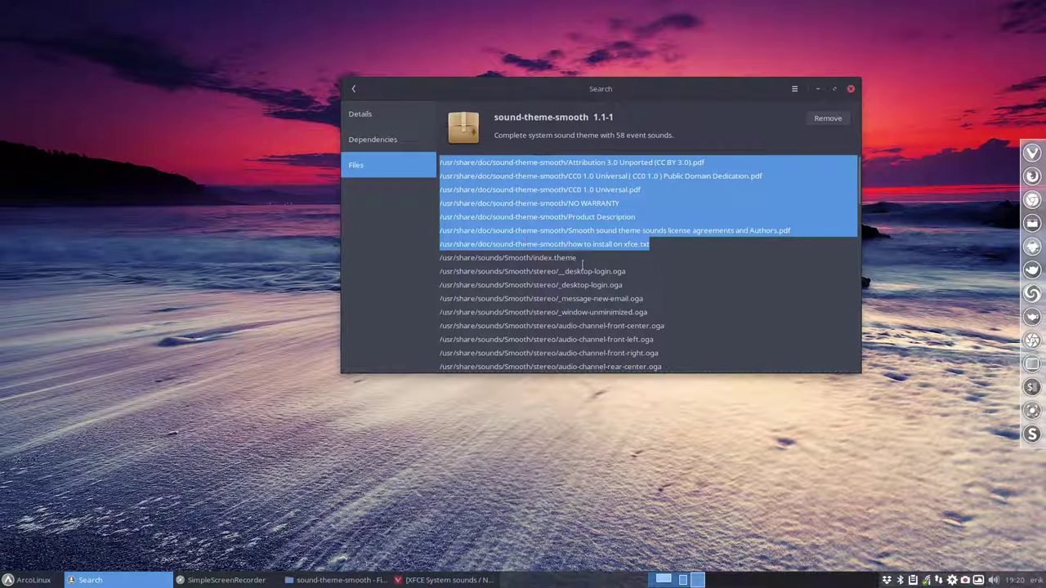
{"action": "left_click_drag", "start_coordinate": [554, 244], "coordinate": [651, 244]}
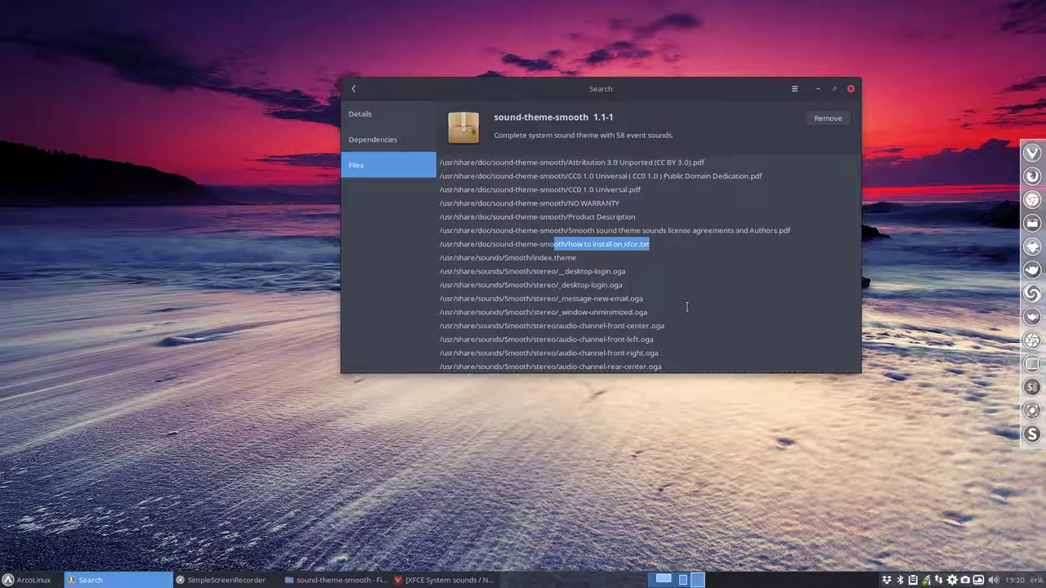
{"action": "scroll", "coordinate": [528, 285], "scroll_direction": "down", "scroll_amount": 2}
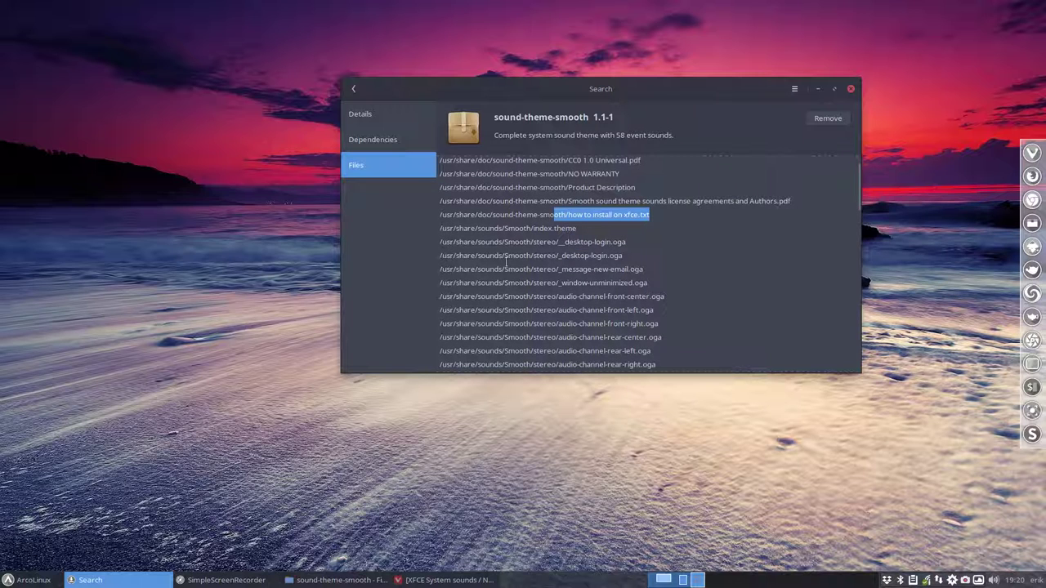
{"action": "left_click_drag", "start_coordinate": [440, 228], "coordinate": [533, 228]}
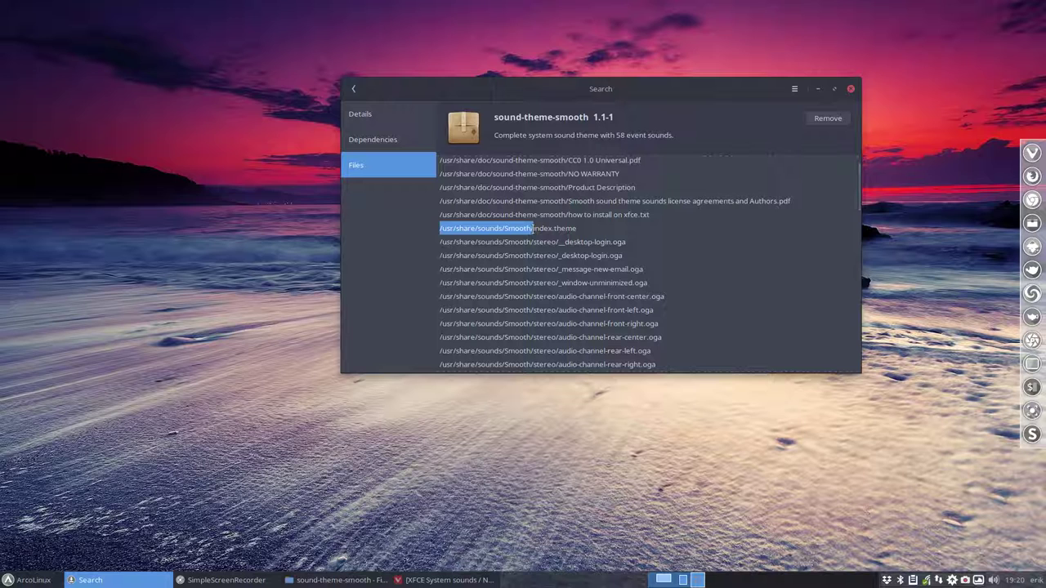
{"action": "left_click", "coordinate": [546, 244]}
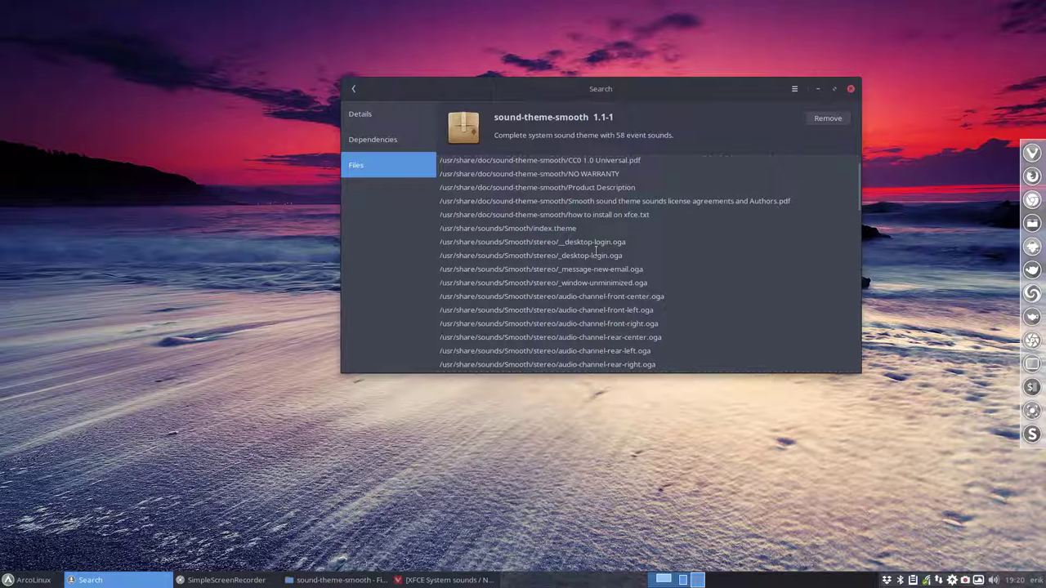
Step: Scroll through the remaining sound files, close Package Manager and open the applications menu
{"action": "scroll", "coordinate": [599, 317], "scroll_direction": "down", "scroll_amount": 3}
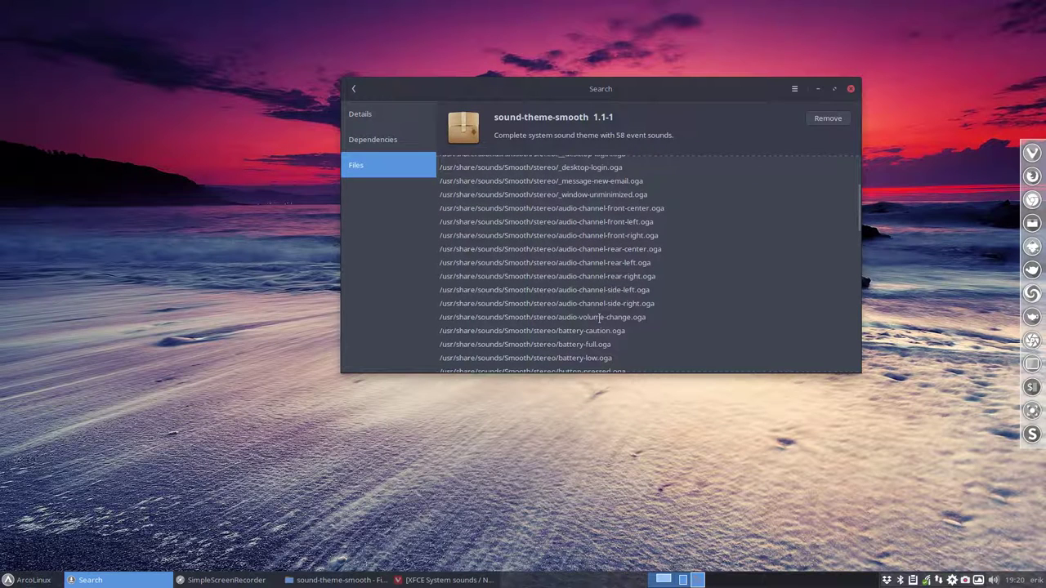
{"action": "scroll", "coordinate": [599, 317], "scroll_direction": "down", "scroll_amount": 3}
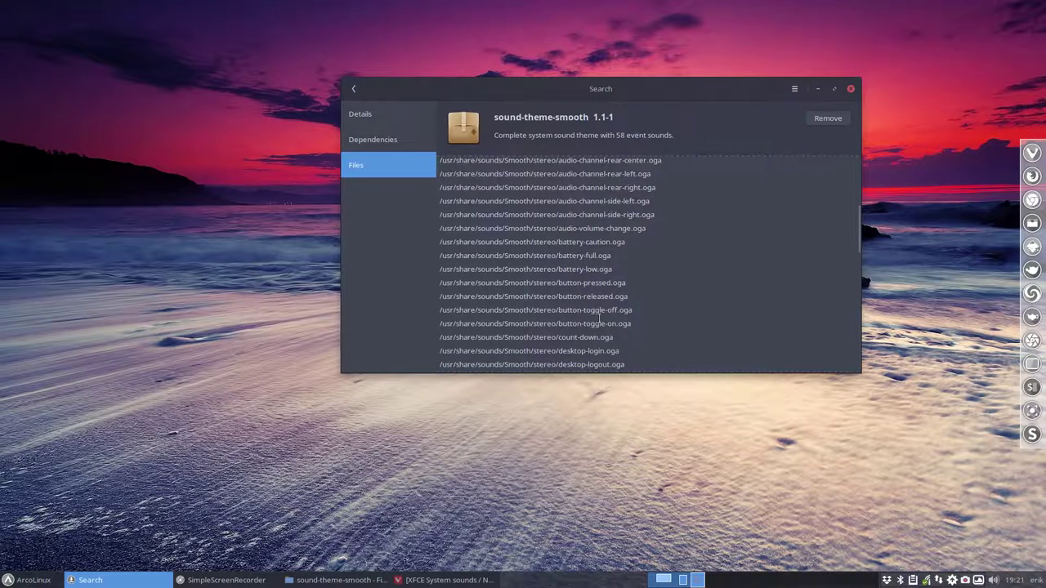
{"action": "scroll", "coordinate": [599, 317], "scroll_direction": "down", "scroll_amount": 12}
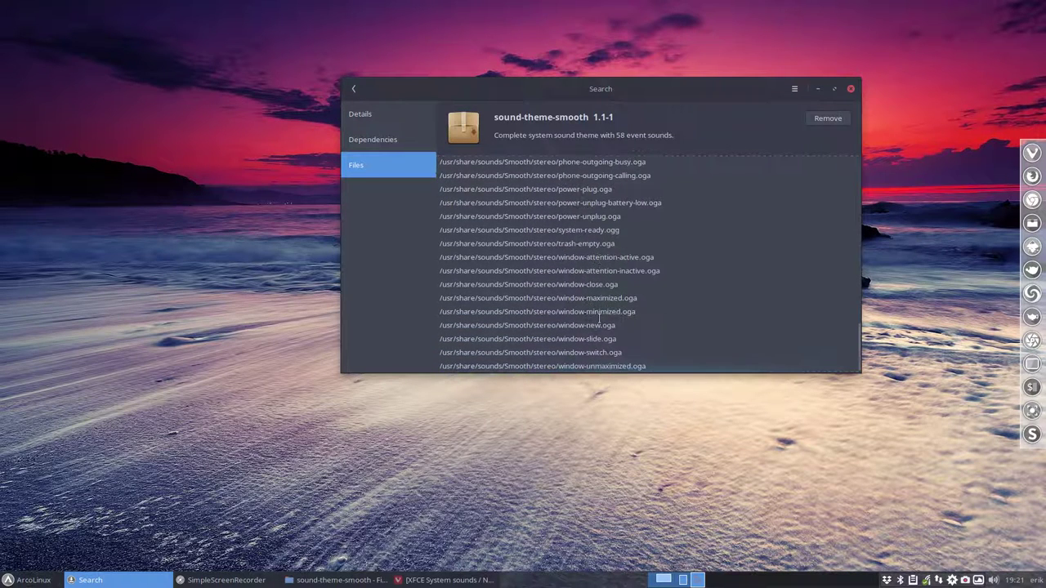
{"action": "left_click", "coordinate": [850, 90]}
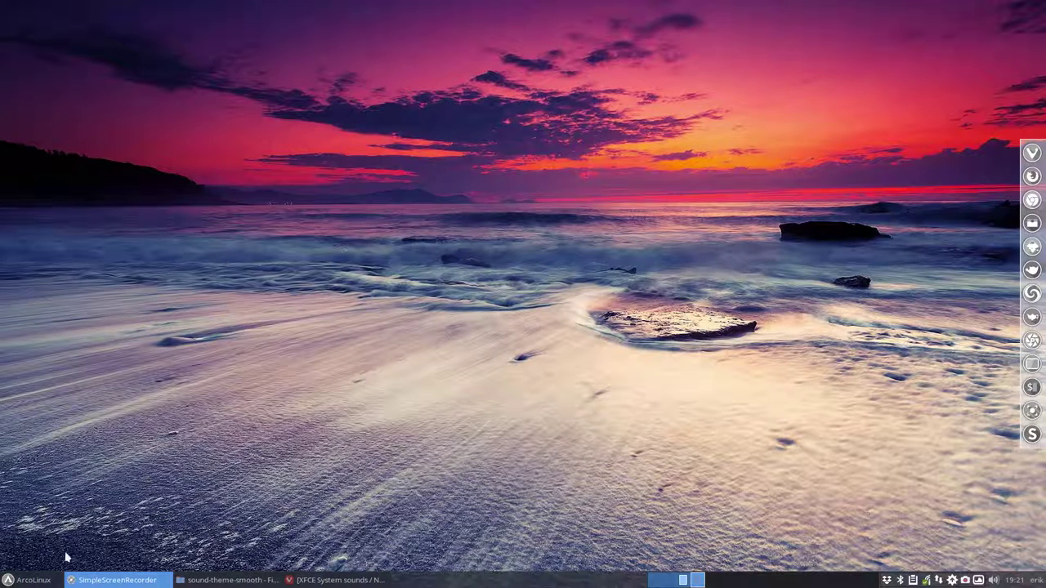
{"action": "left_click", "coordinate": [31, 580]}
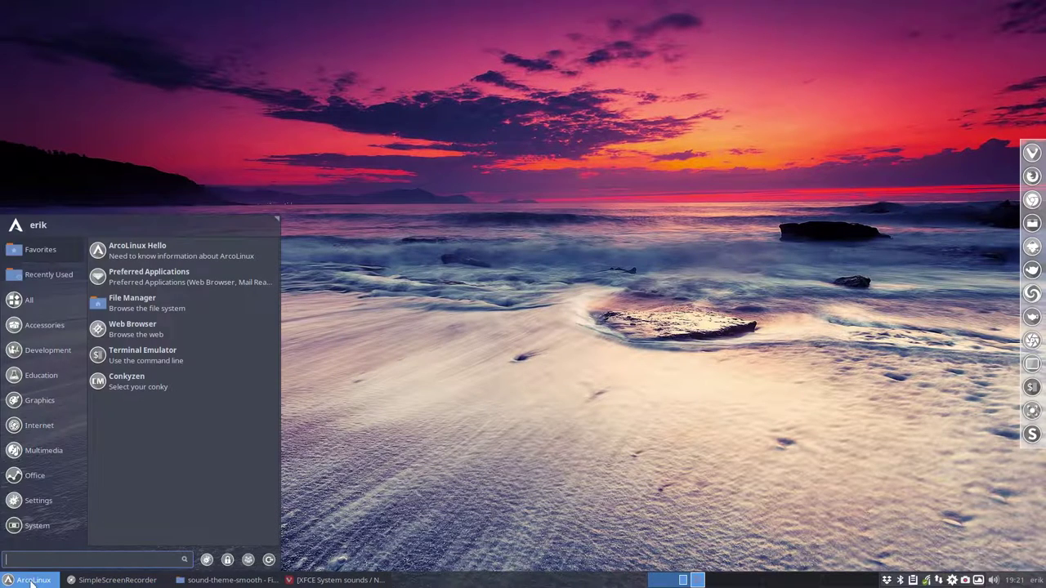
Step: In Appearance settings, switch Enable event sounds off and back on
{"action": "left_click", "coordinate": [206, 560]}
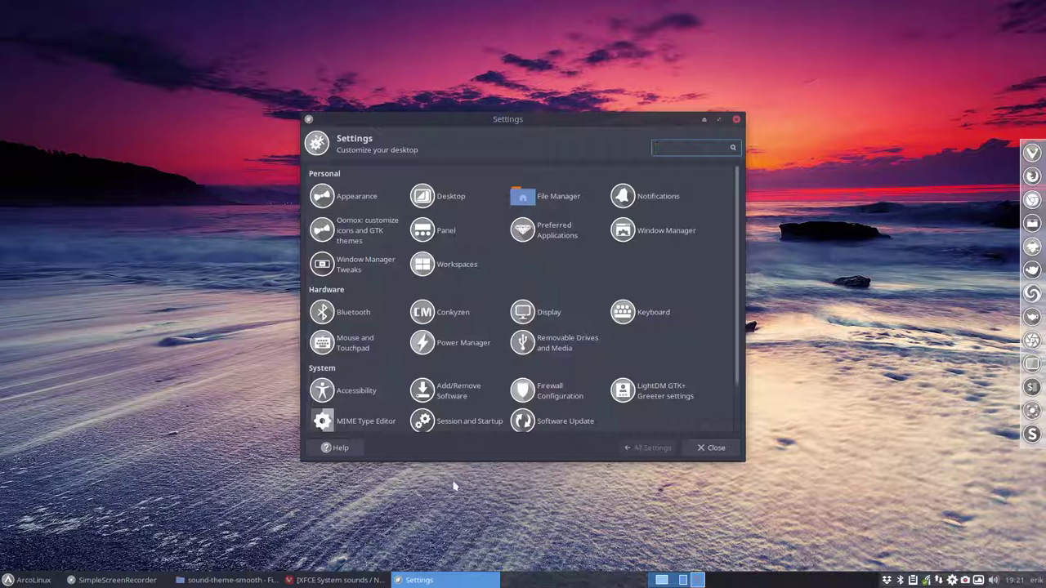
{"action": "left_click", "coordinate": [358, 197]}
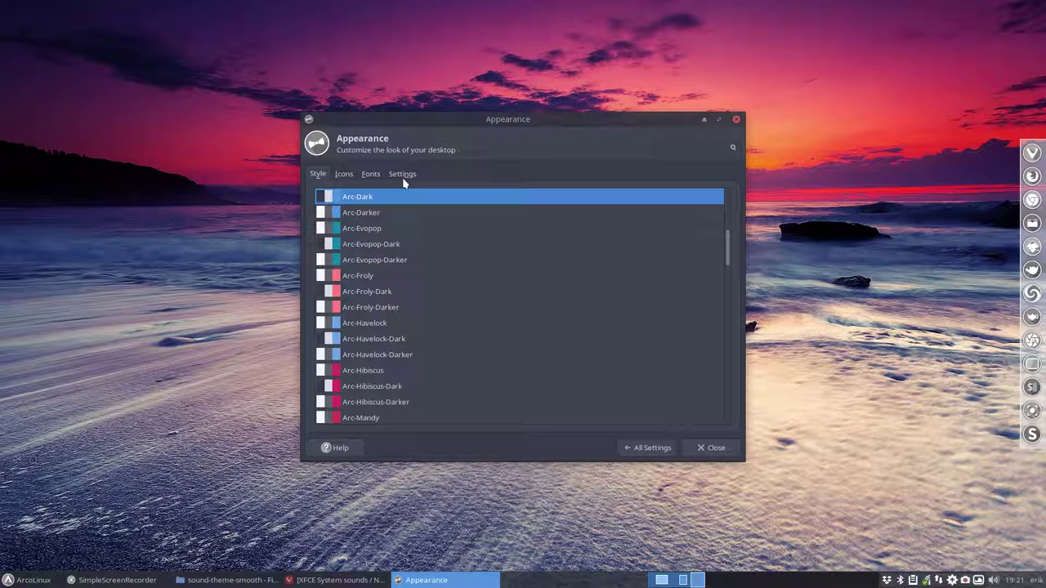
{"action": "left_click", "coordinate": [402, 174]}
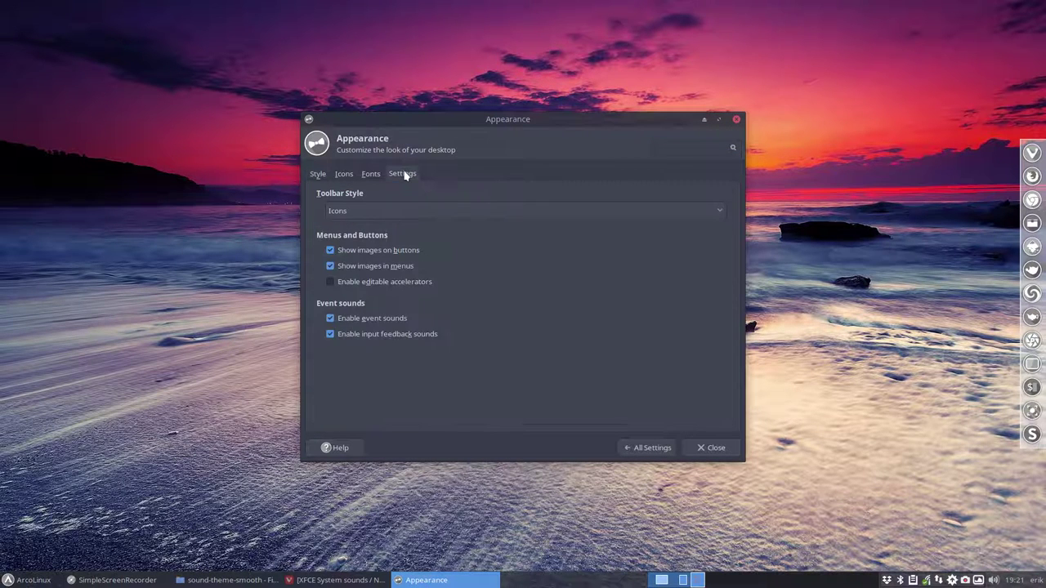
{"action": "left_click", "coordinate": [397, 321]}
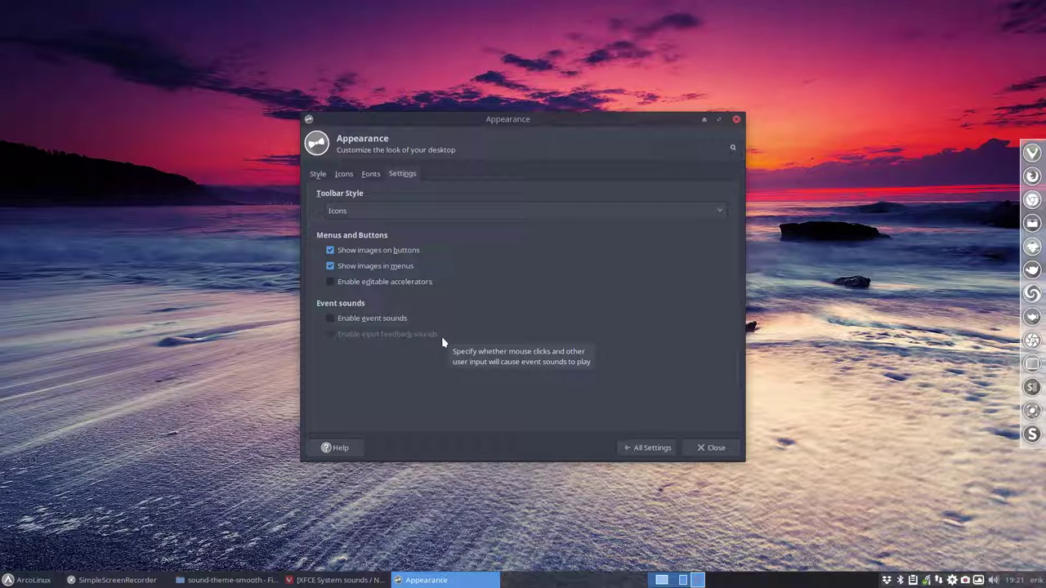
{"action": "left_click", "coordinate": [332, 319]}
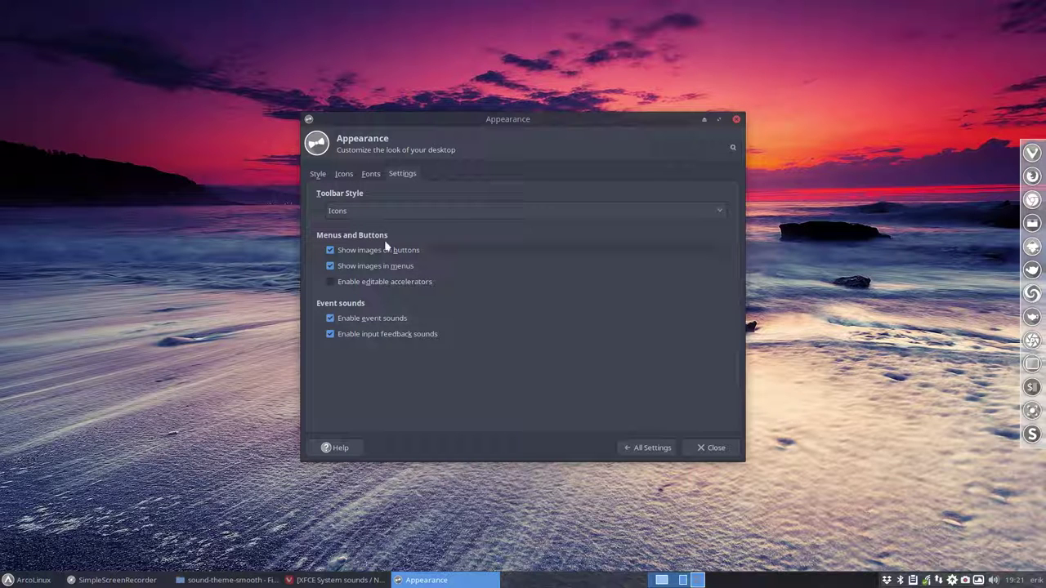
Step: Check the Fonts, Icons and Style tabs, then return to All Settings
{"action": "left_click", "coordinate": [372, 177]}
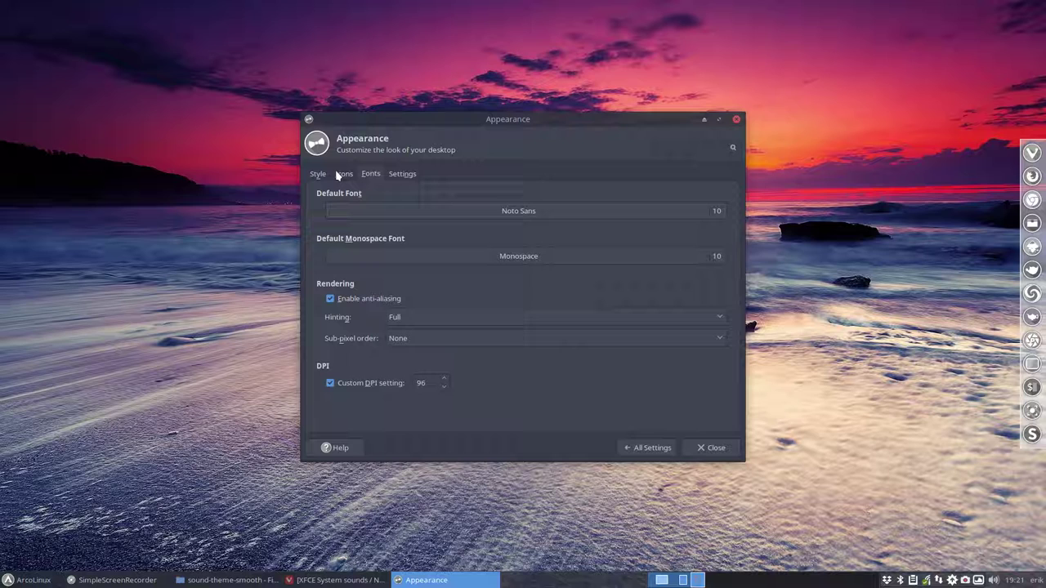
{"action": "left_click", "coordinate": [341, 174]}
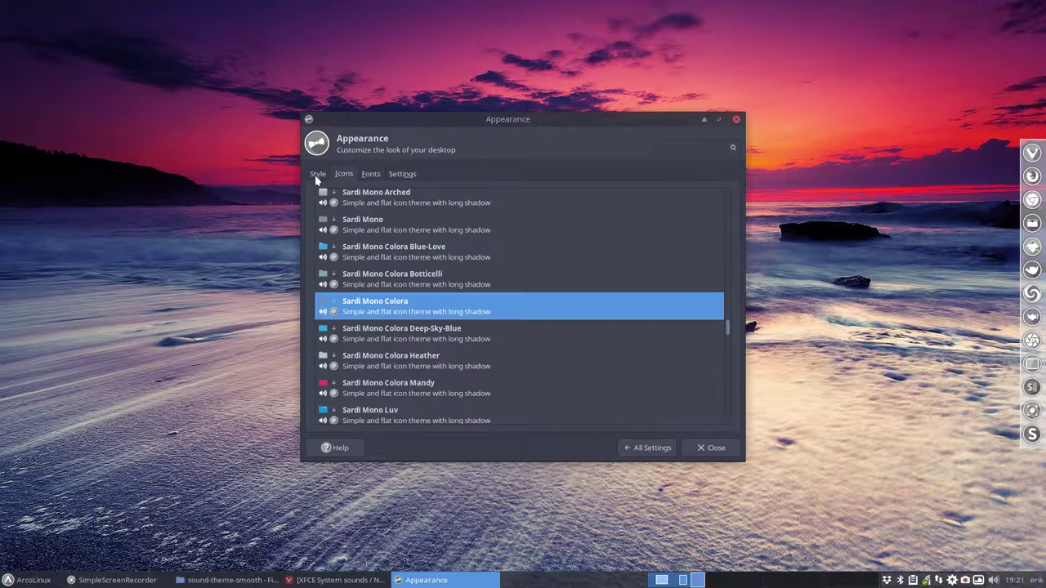
{"action": "left_click", "coordinate": [319, 177]}
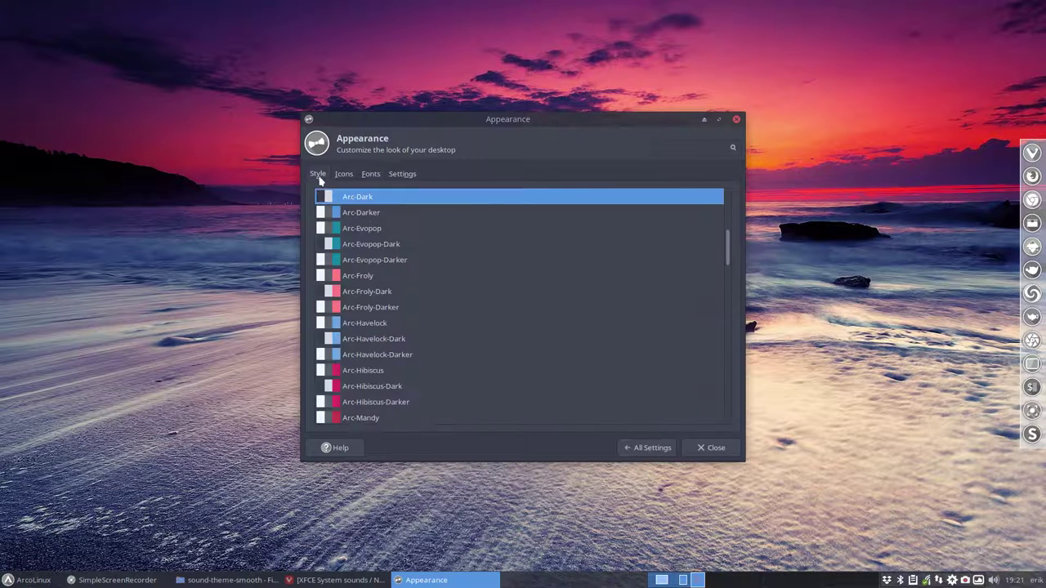
{"action": "left_click", "coordinate": [645, 448]}
Step: Close the settings manager and launch Settings Editor from a 'xfce' menu search
{"action": "left_click", "coordinate": [702, 454]}
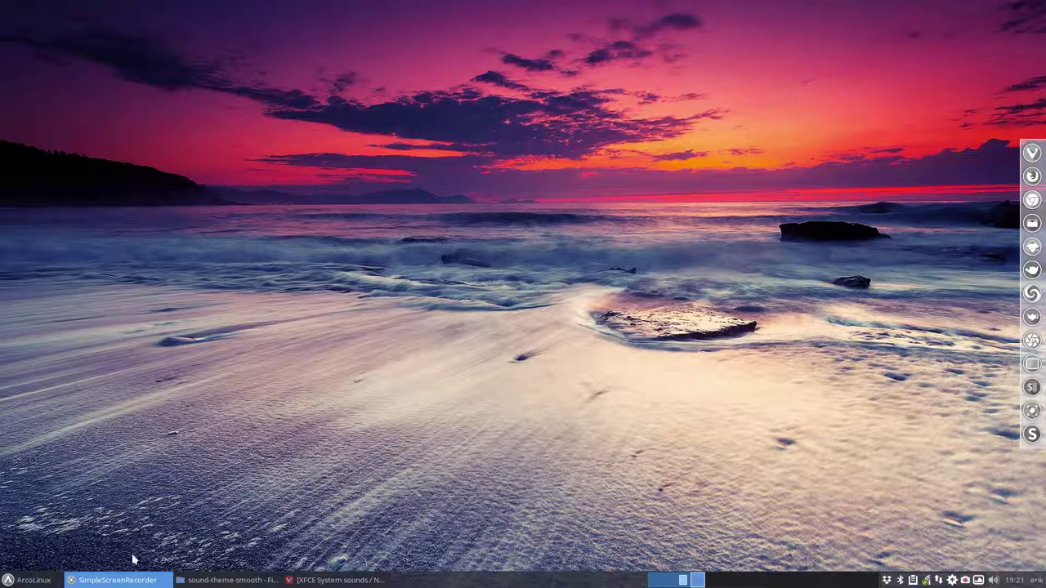
{"action": "left_click", "coordinate": [20, 580]}
{"action": "type", "text": "xfce"}
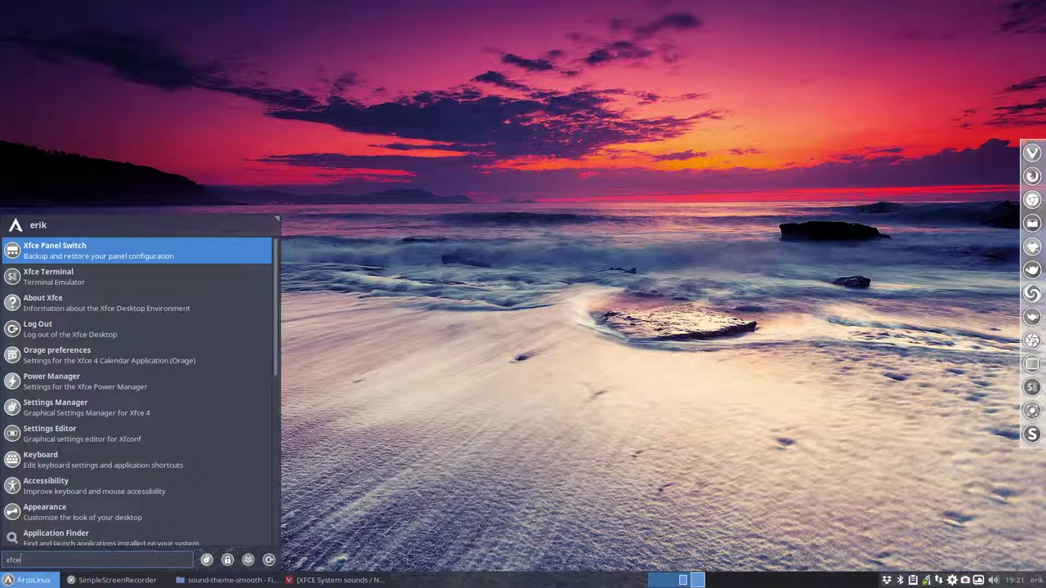
{"action": "left_click", "coordinate": [72, 433]}
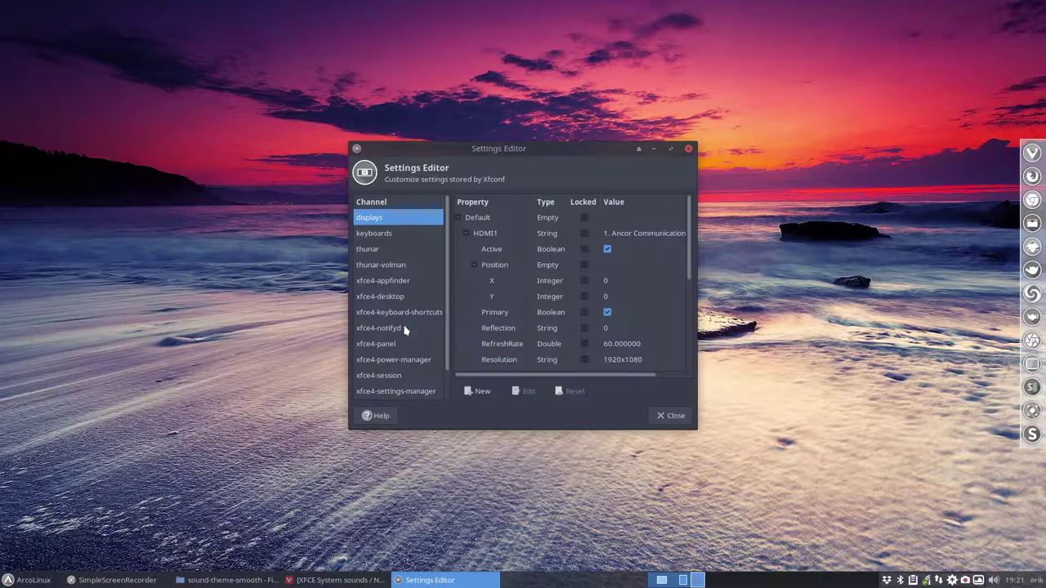
Step: Maximize the editor, widen the channel list and view the xsettings properties
{"action": "double_click", "coordinate": [582, 157]}
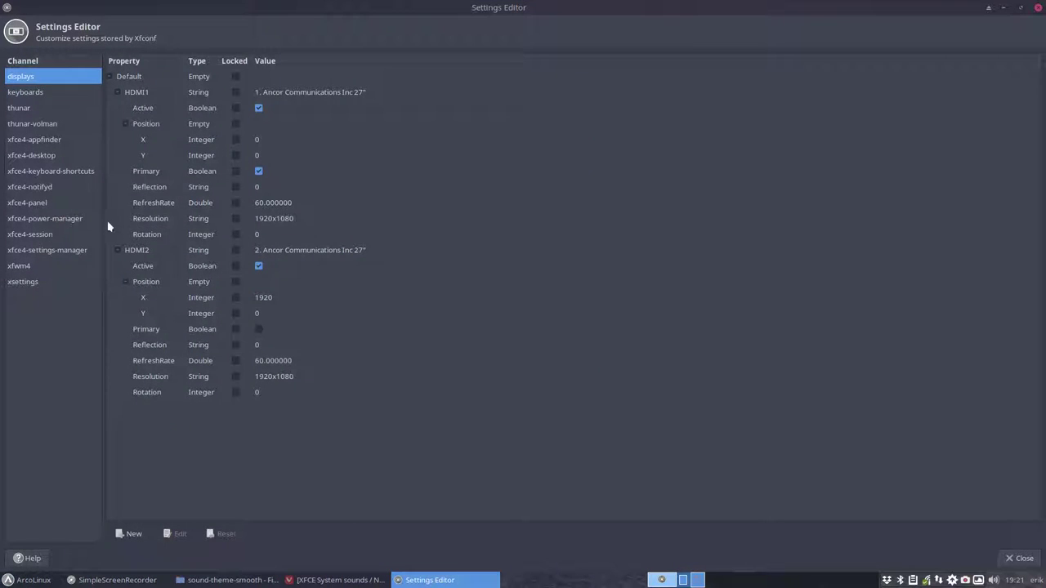
{"action": "left_click_drag", "start_coordinate": [104, 220], "coordinate": [142, 231]}
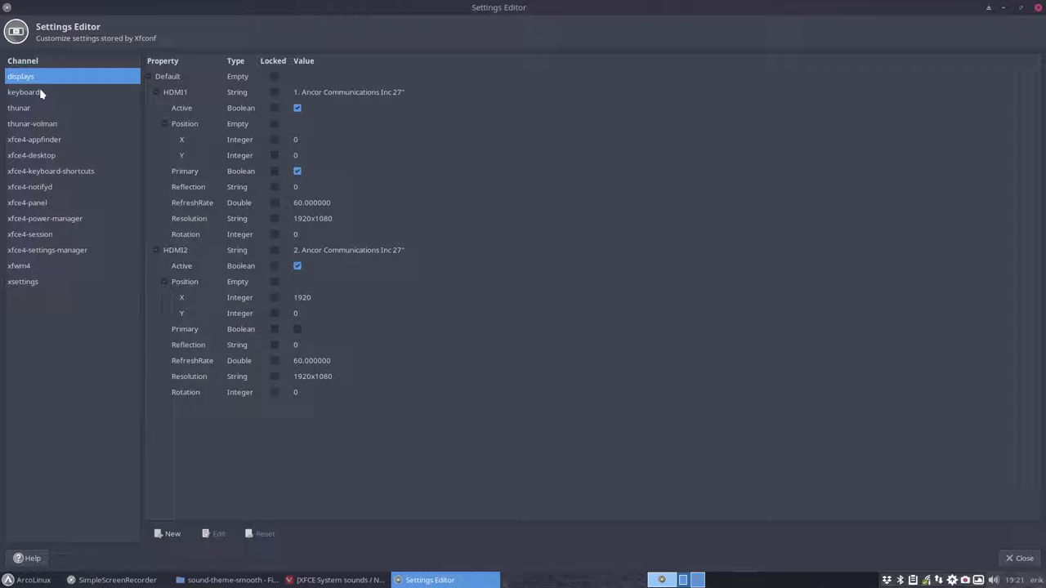
{"action": "left_click", "coordinate": [27, 286]}
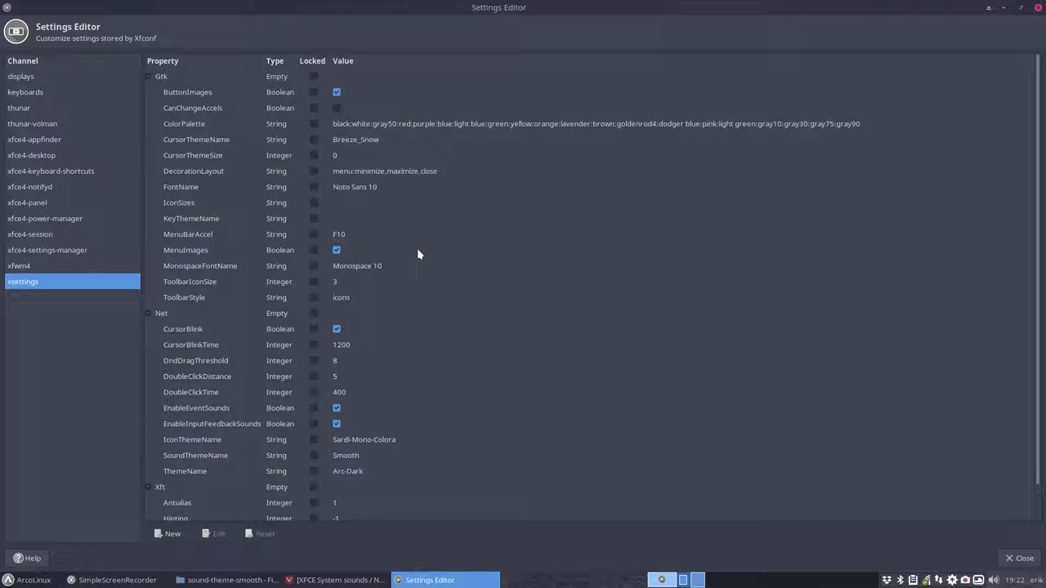
{"action": "scroll", "coordinate": [427, 389], "scroll_direction": "down", "scroll_amount": 1}
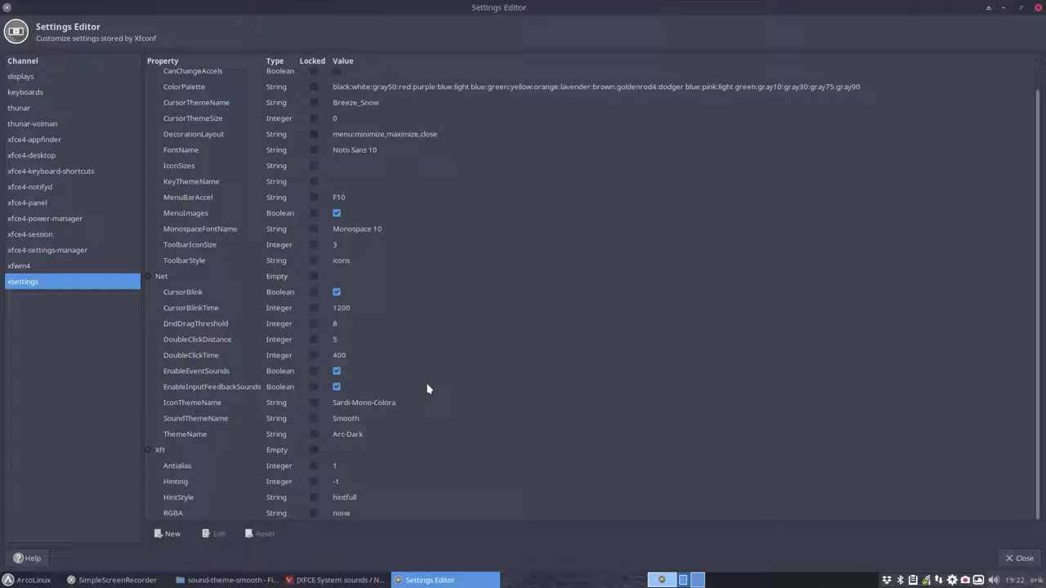
{"action": "scroll", "coordinate": [426, 389], "scroll_direction": "up", "scroll_amount": 1}
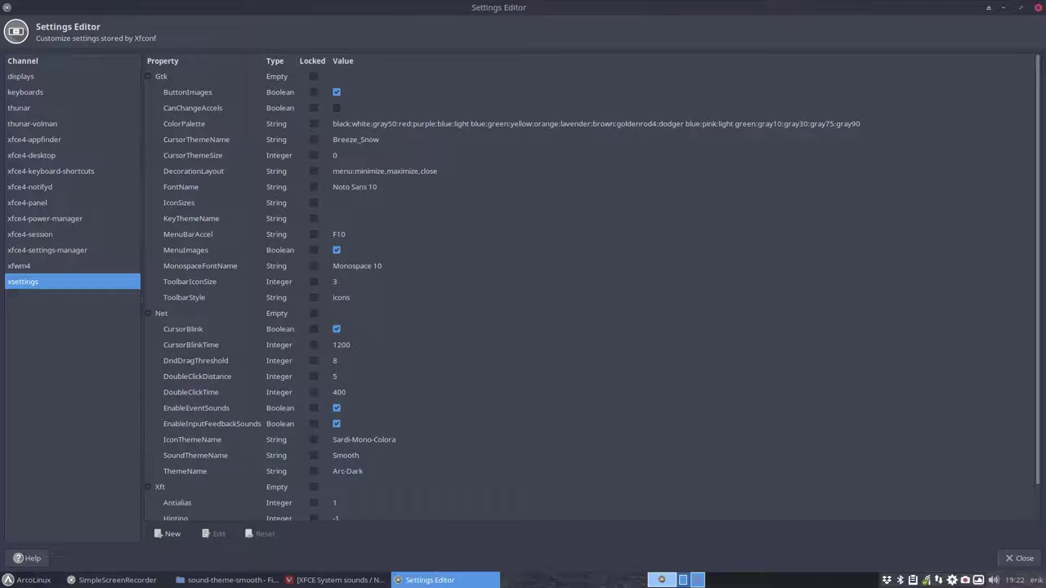
{"action": "scroll", "coordinate": [427, 295], "scroll_direction": "down", "scroll_amount": 1}
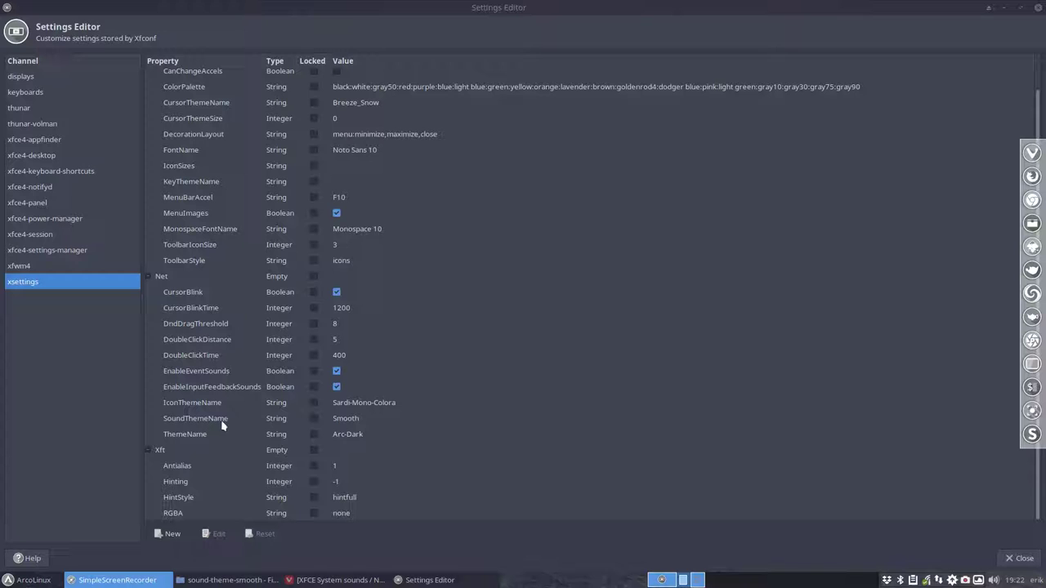
Step: Open the SoundThemeName property and save its Smooth value
{"action": "left_click", "coordinate": [344, 420]}
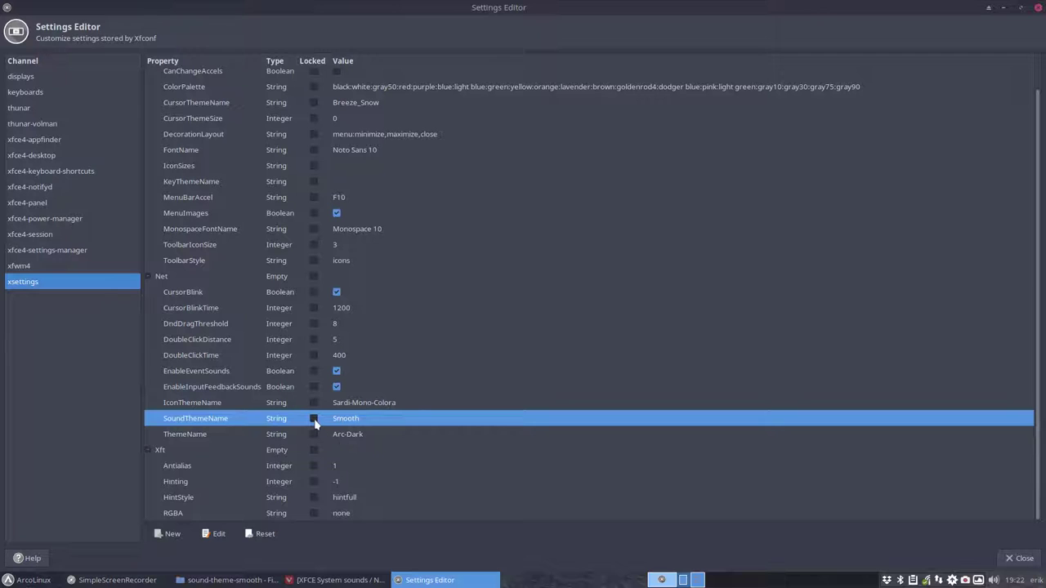
{"action": "double_click", "coordinate": [315, 423]}
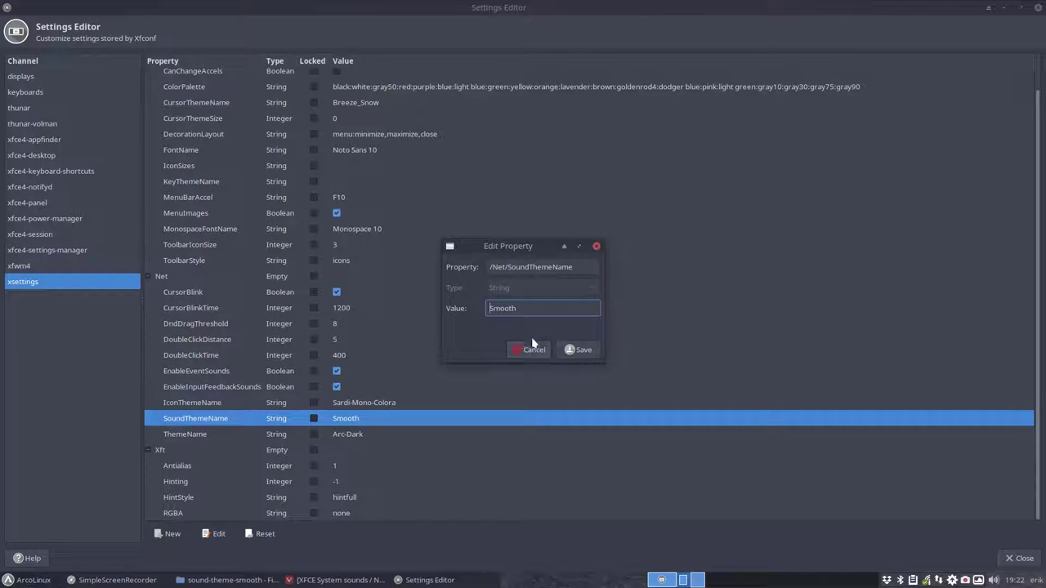
{"action": "left_click", "coordinate": [575, 350]}
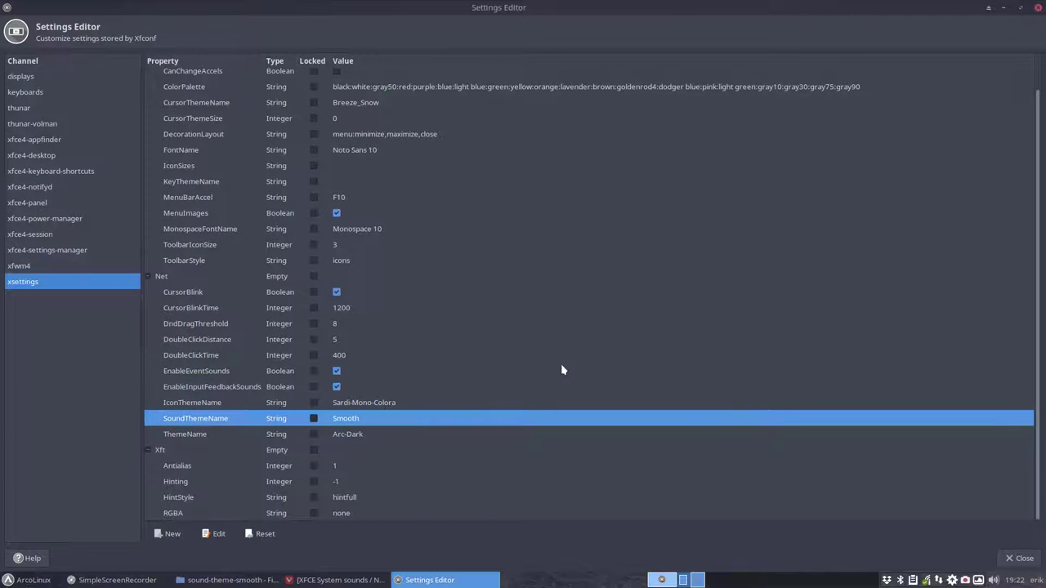
Step: Re-commit SoundThemeName as Smooth inline, then close the Settings Editor
{"action": "left_click", "coordinate": [346, 419]}
{"action": "key", "text": "End"}
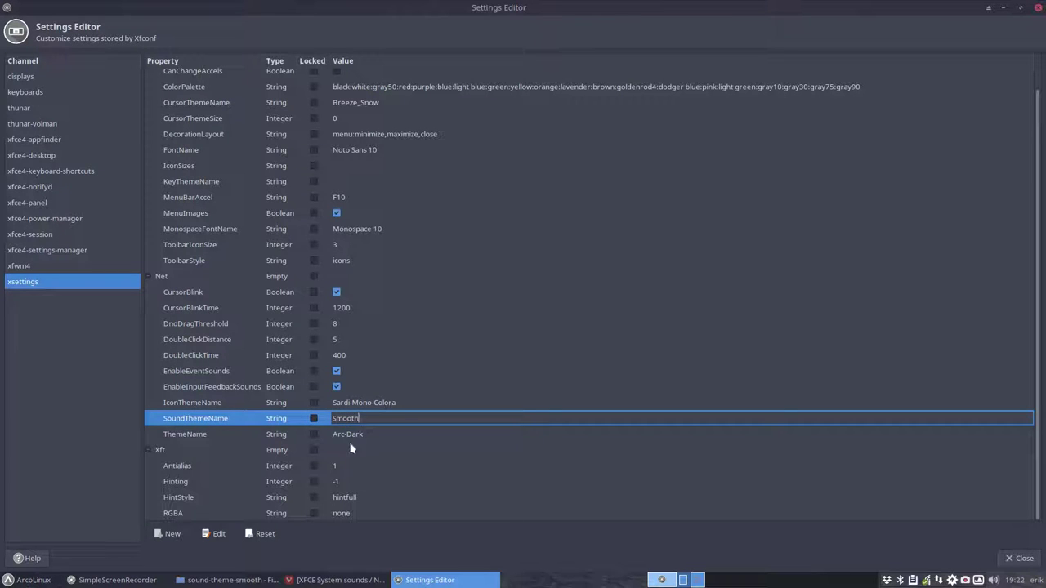
{"action": "key", "text": "Return"}
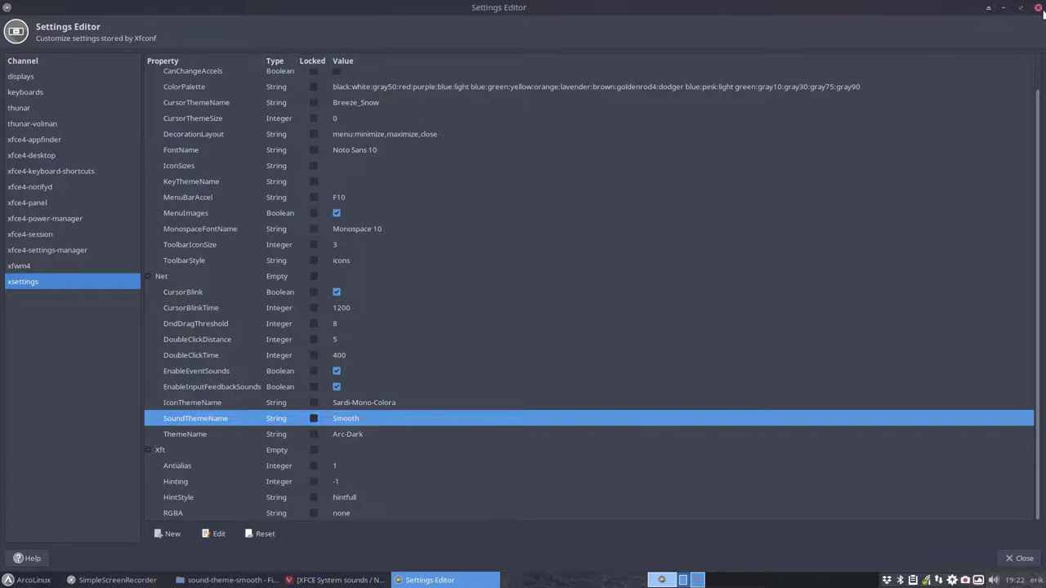
{"action": "left_click", "coordinate": [1038, 9]}
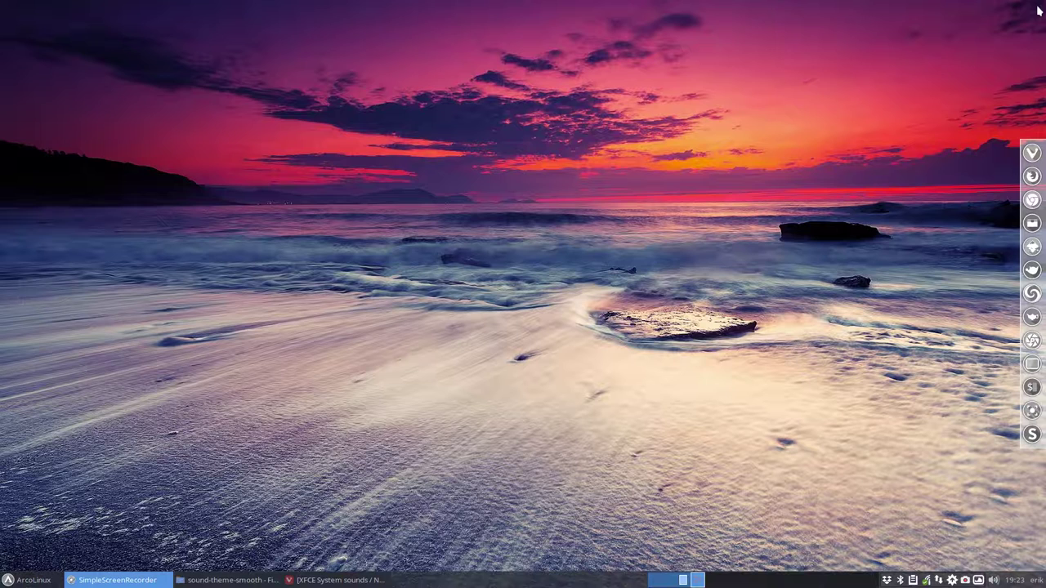
Step: Launch the Thunar file manager from the applications menu
{"action": "left_click", "coordinate": [33, 580]}
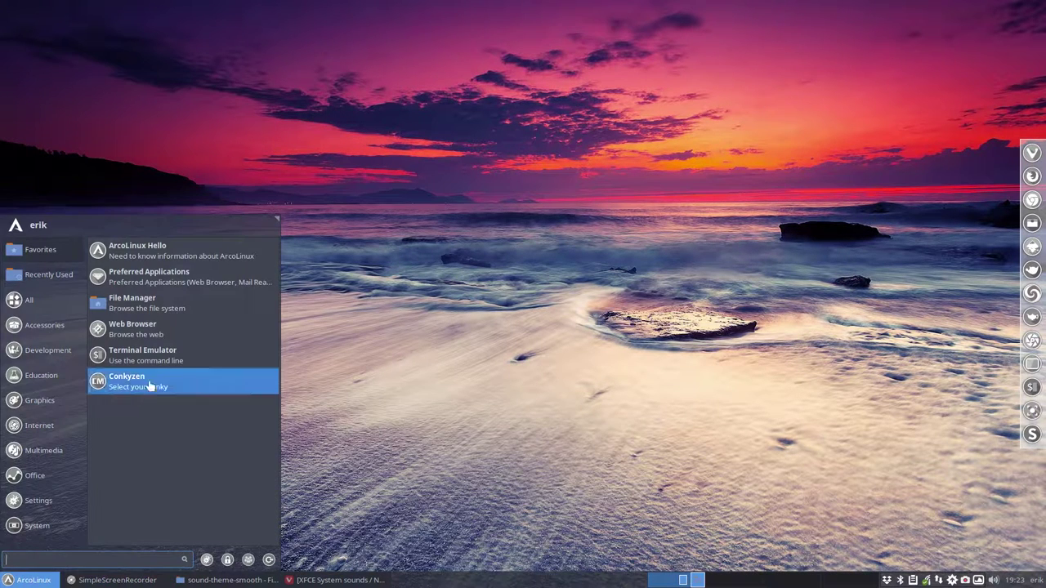
{"action": "left_click", "coordinate": [418, 224]}
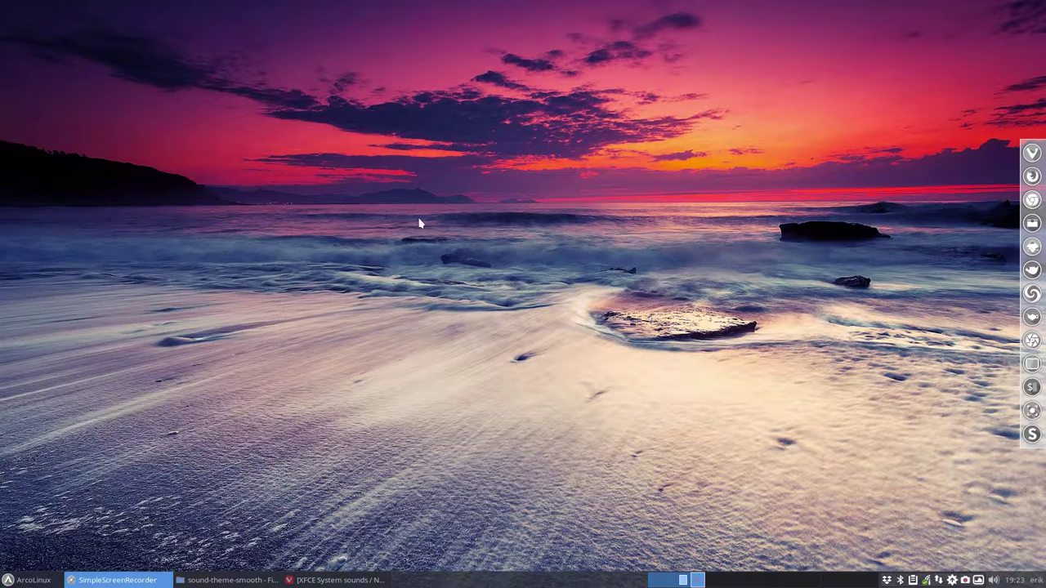
{"action": "left_click", "coordinate": [42, 576]}
{"action": "left_click", "coordinate": [108, 310]}
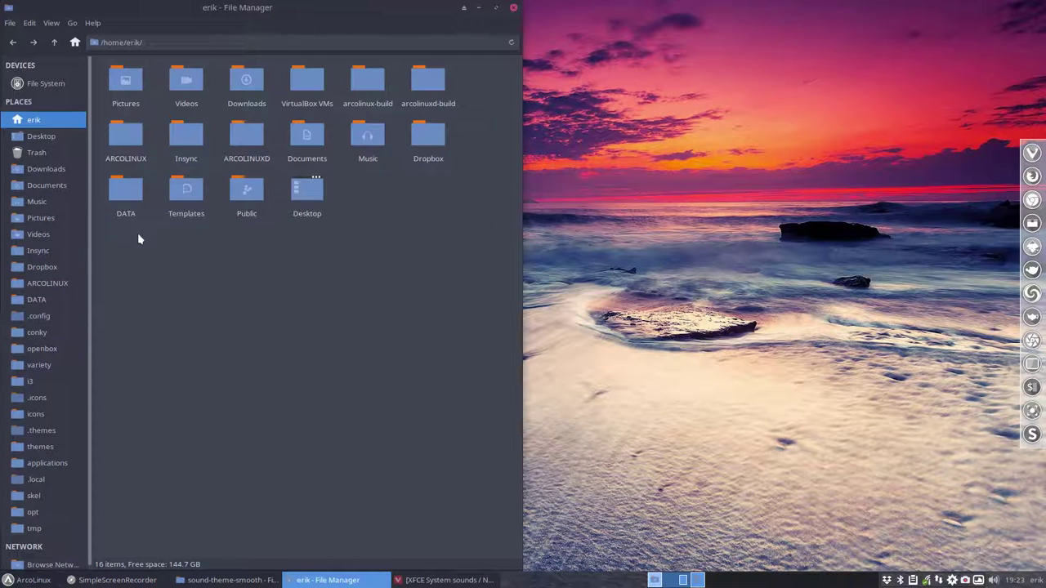
Step: Permanently empty the Trash and close the file manager
{"action": "right_click", "coordinate": [49, 152]}
{"action": "left_click", "coordinate": [86, 215]}
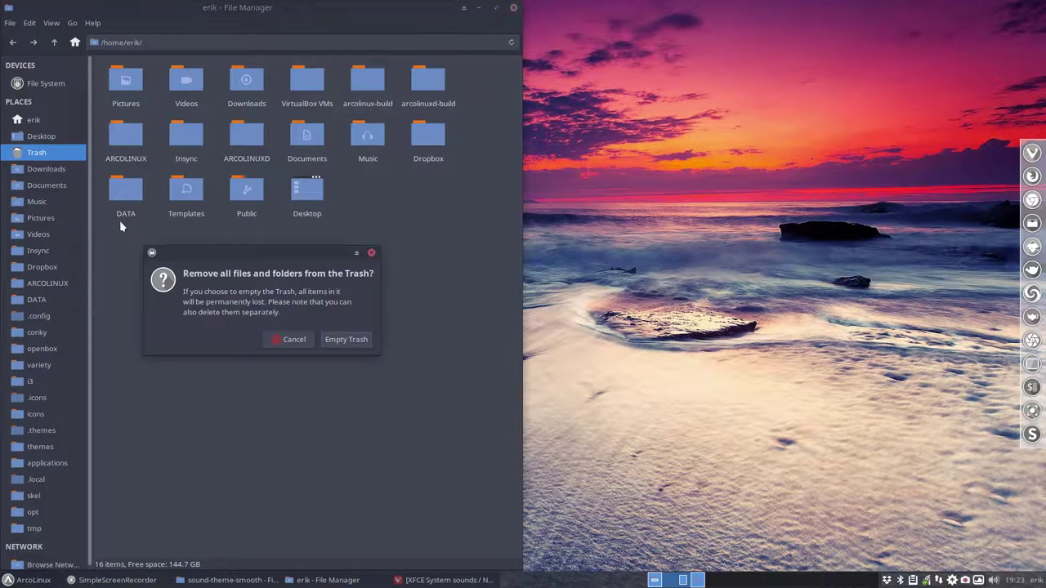
{"action": "left_click", "coordinate": [347, 338]}
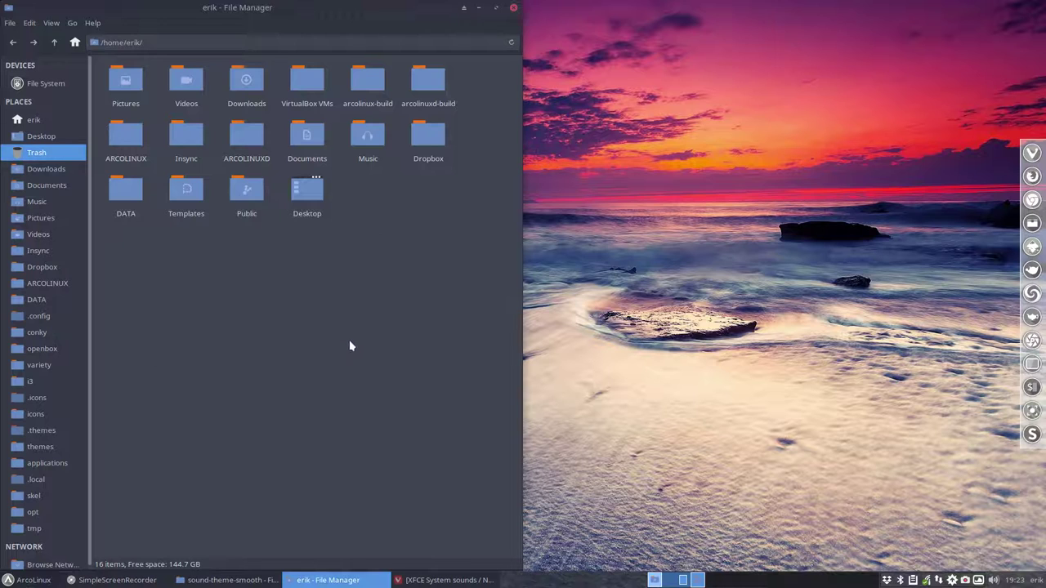
{"action": "left_click", "coordinate": [515, 8]}
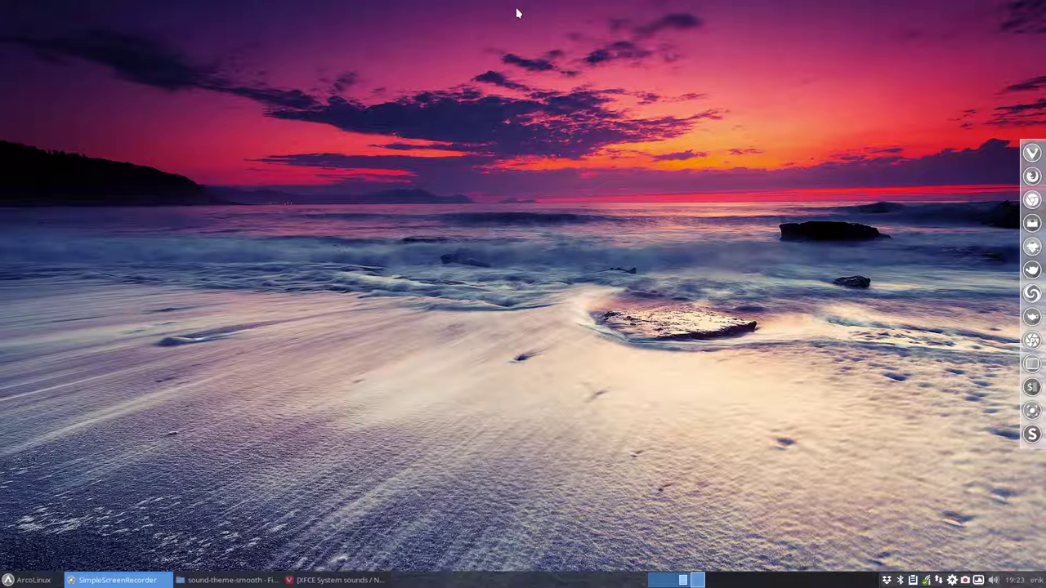